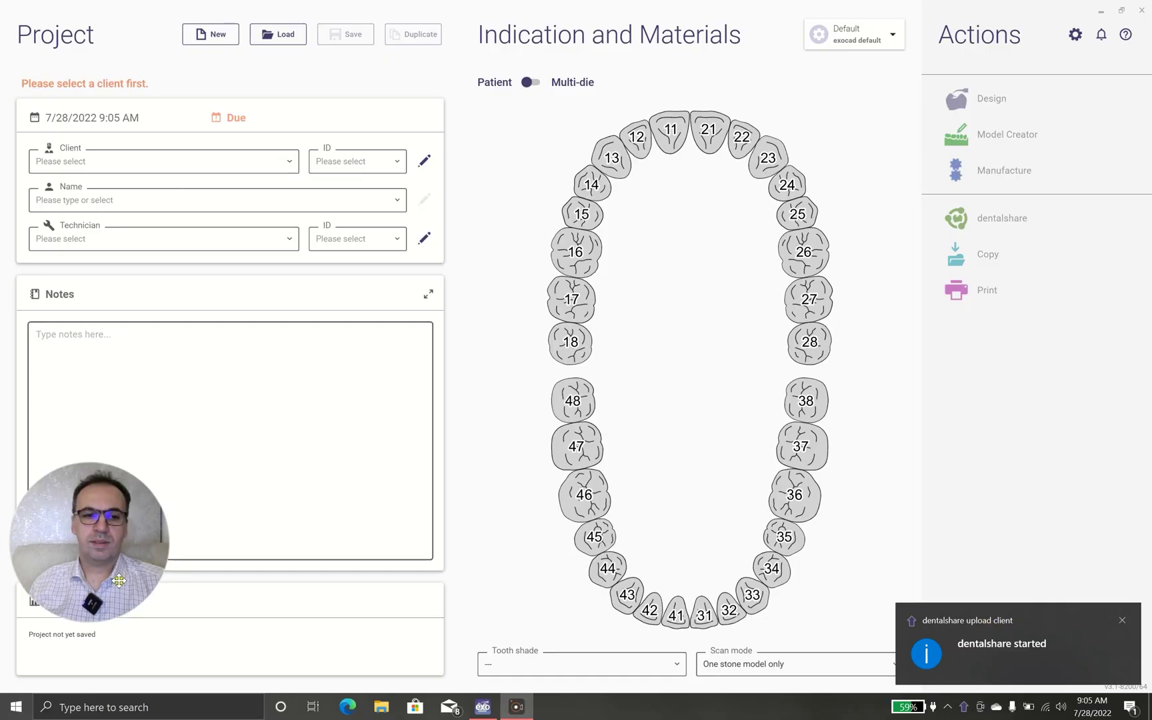
Fill in the existing client, patient name 'demo splint' and responsible technician for the project.
{"action": "left_click_drag", "start_coordinate": [102, 545], "coordinate": [124, 491]}
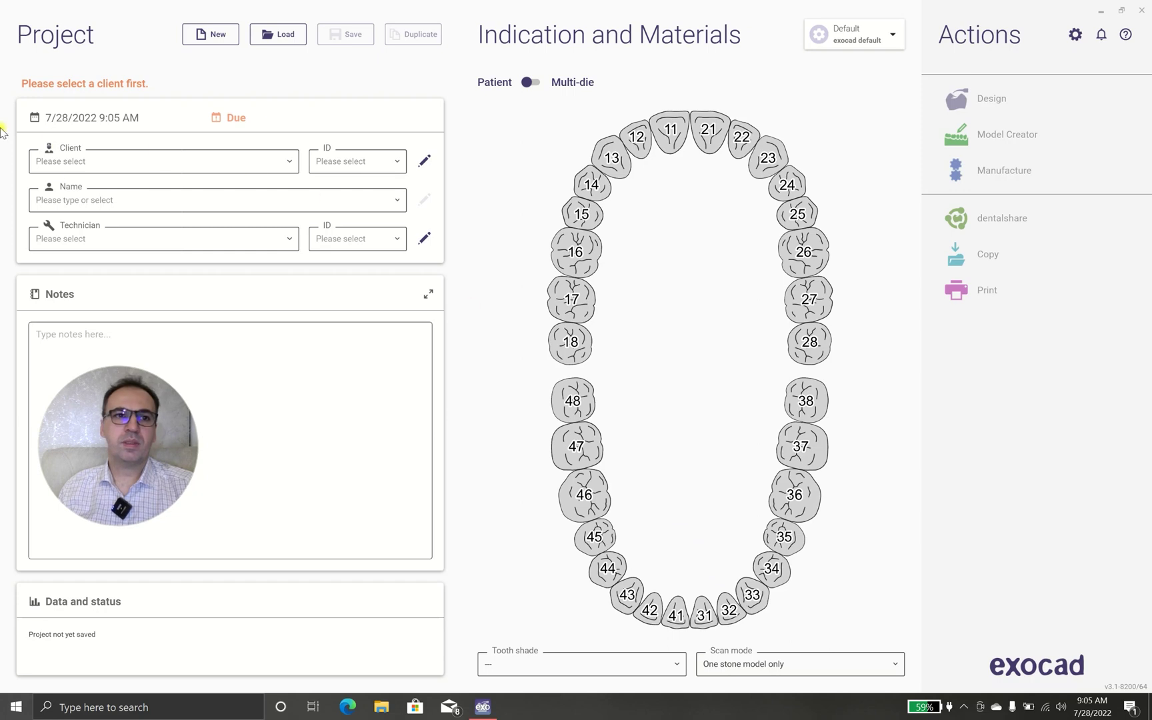
{"action": "left_click", "coordinate": [285, 163]}
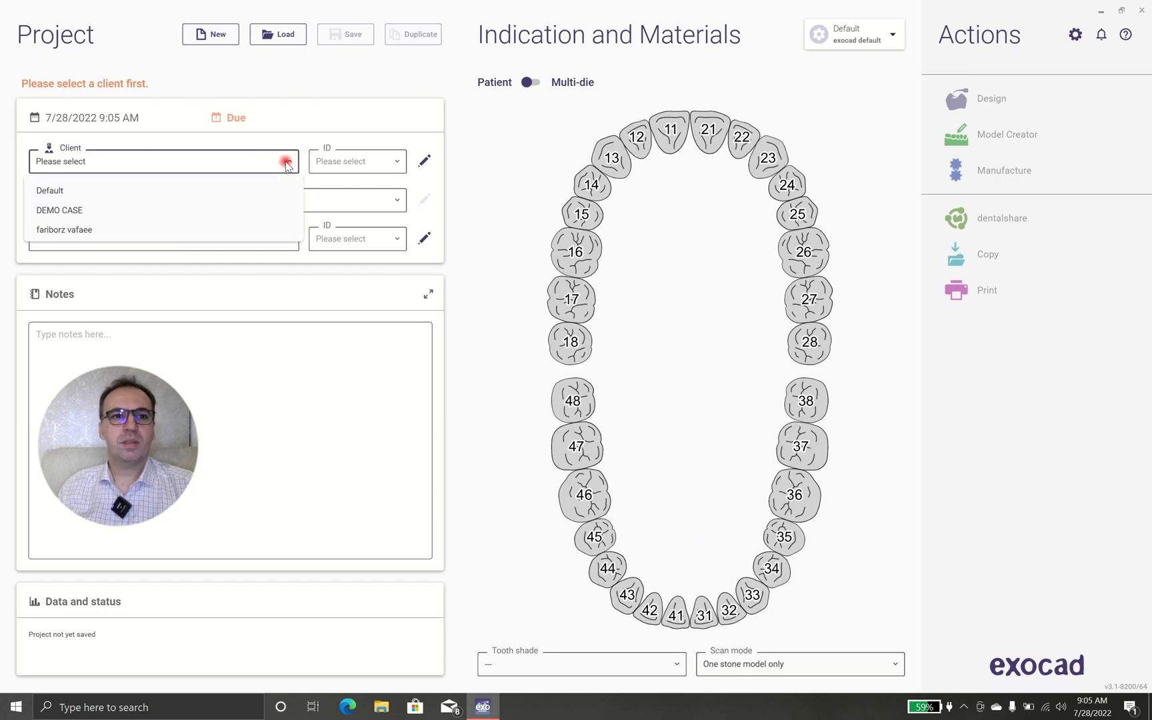
{"action": "left_click", "coordinate": [156, 228]}
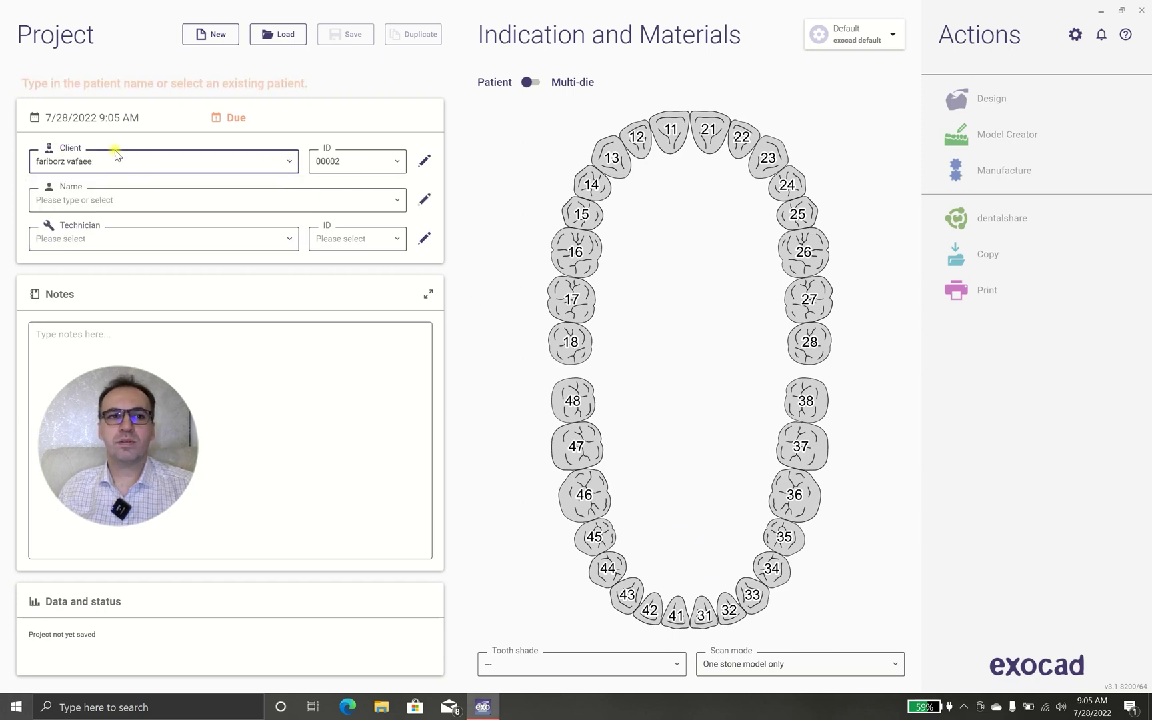
{"action": "left_click", "coordinate": [216, 204]}
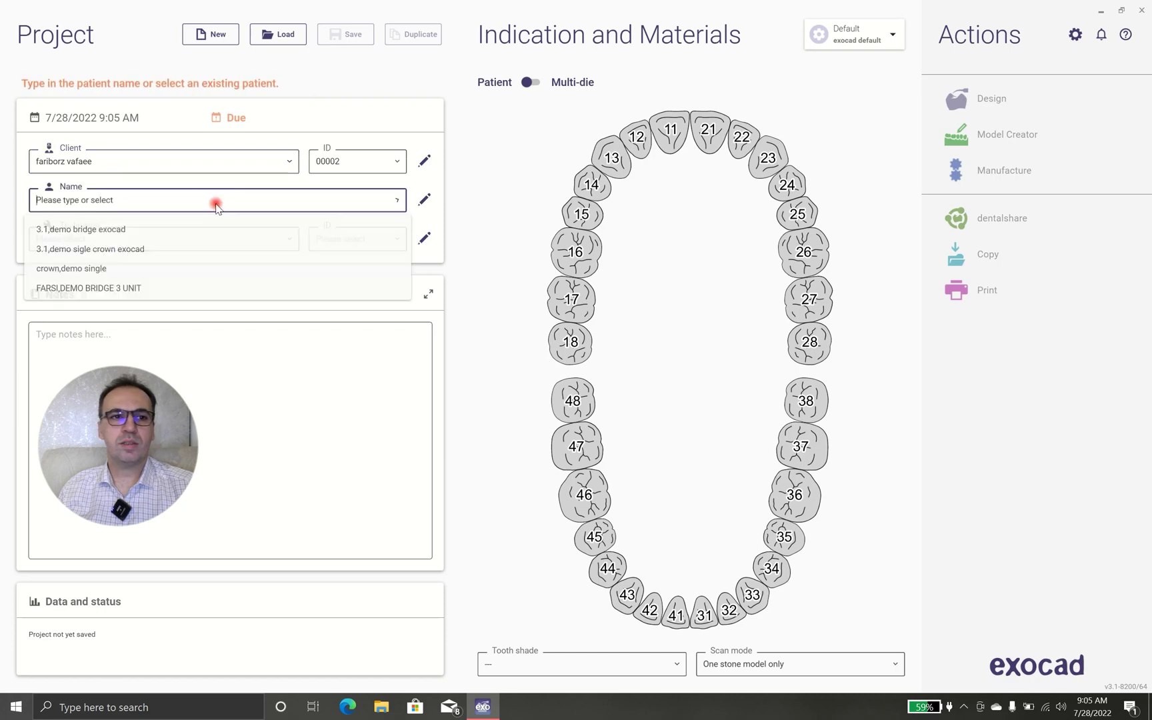
{"action": "type", "text": "demo "}
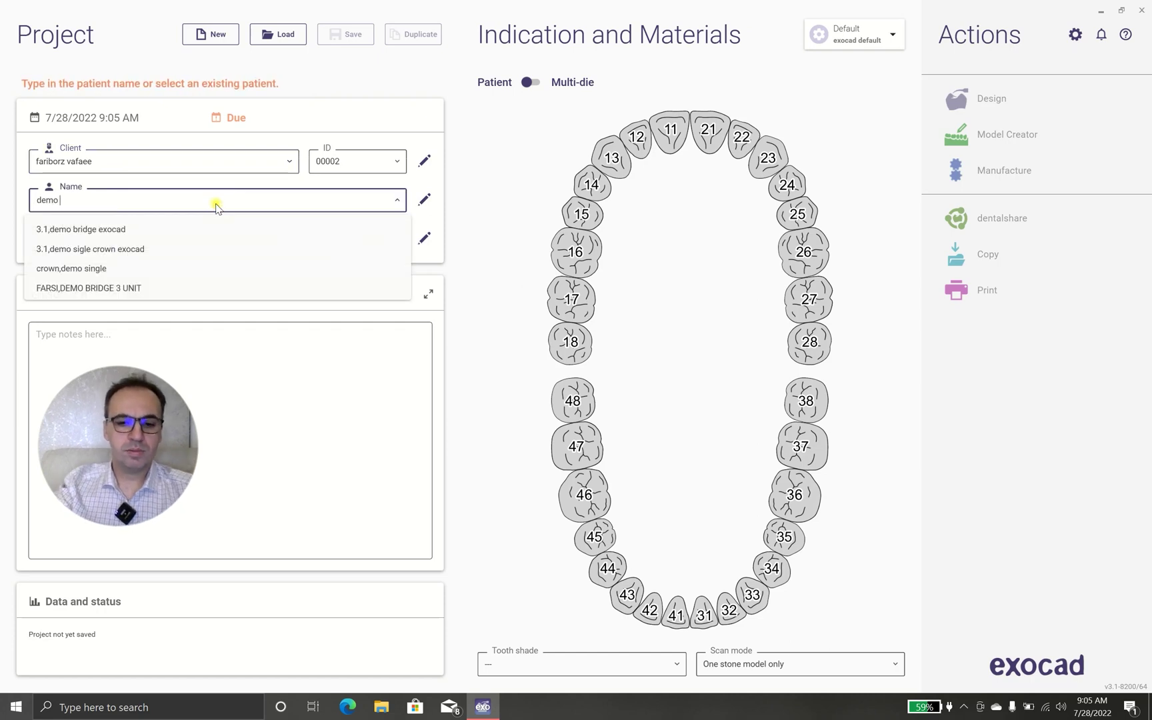
{"action": "type", "text": "splint"}
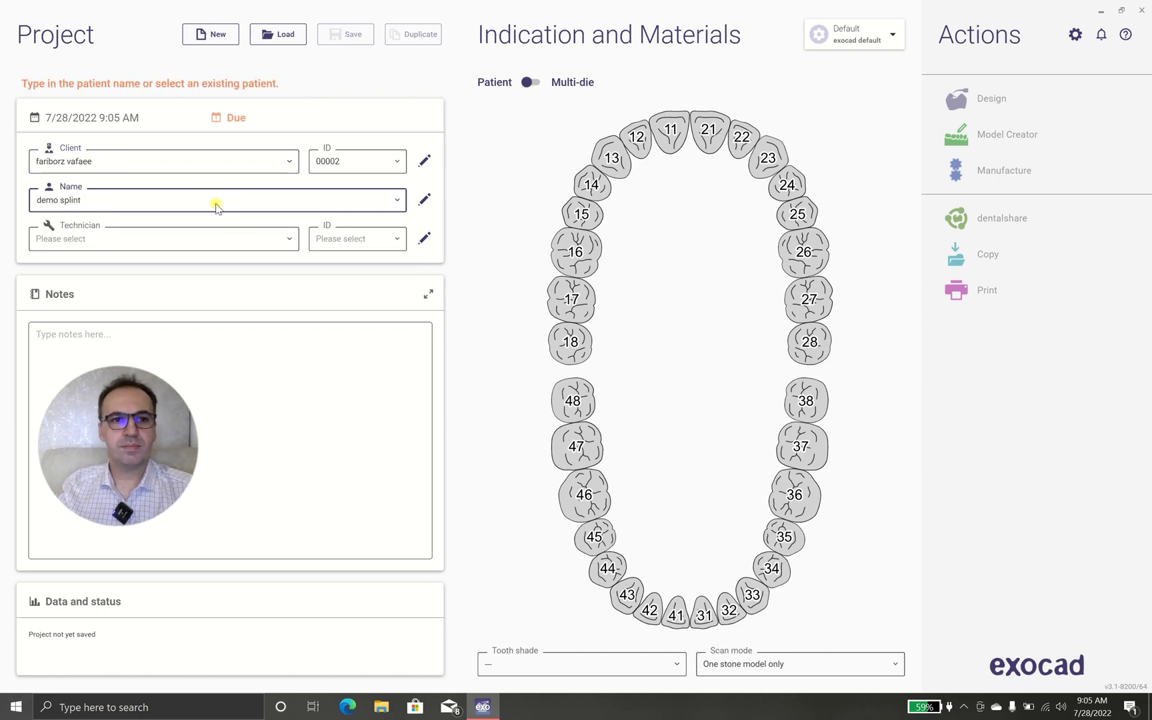
{"action": "left_click", "coordinate": [214, 241]}
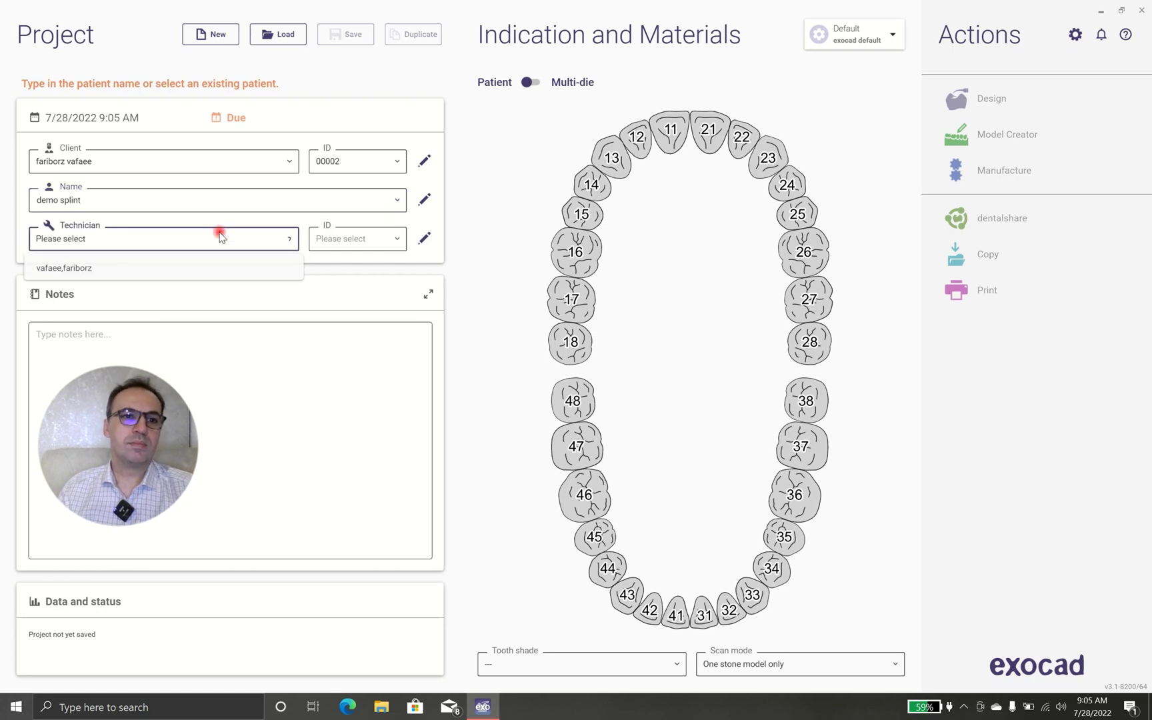
{"action": "left_click", "coordinate": [196, 267]}
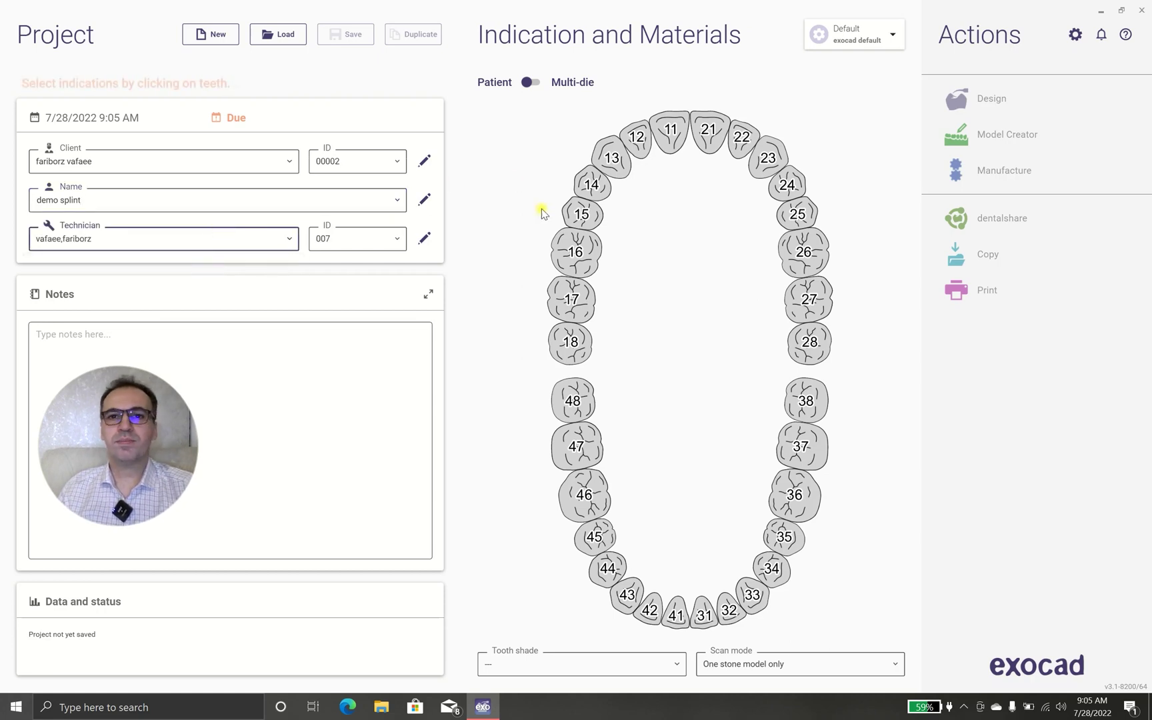
{"action": "left_click", "coordinate": [573, 342]}
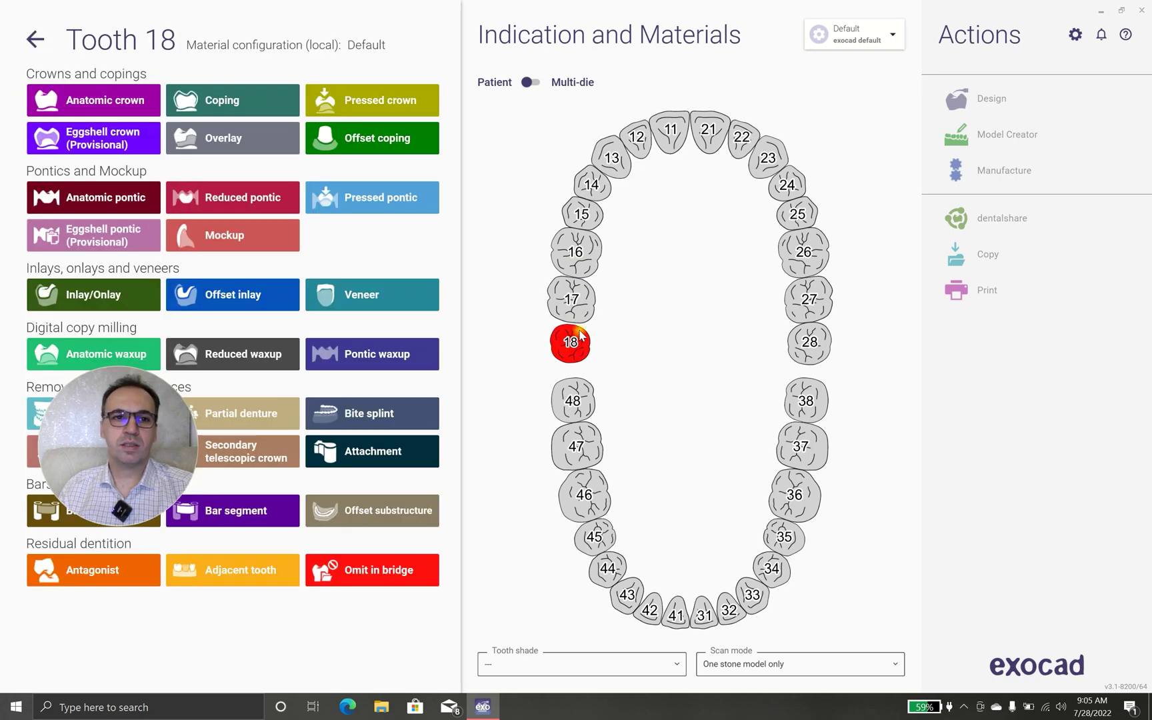
Show tooth 18's indication choices, from crowns through bite splint to residual dentition.
{"action": "left_click_drag", "start_coordinate": [70, 465], "coordinate": [161, 662]}
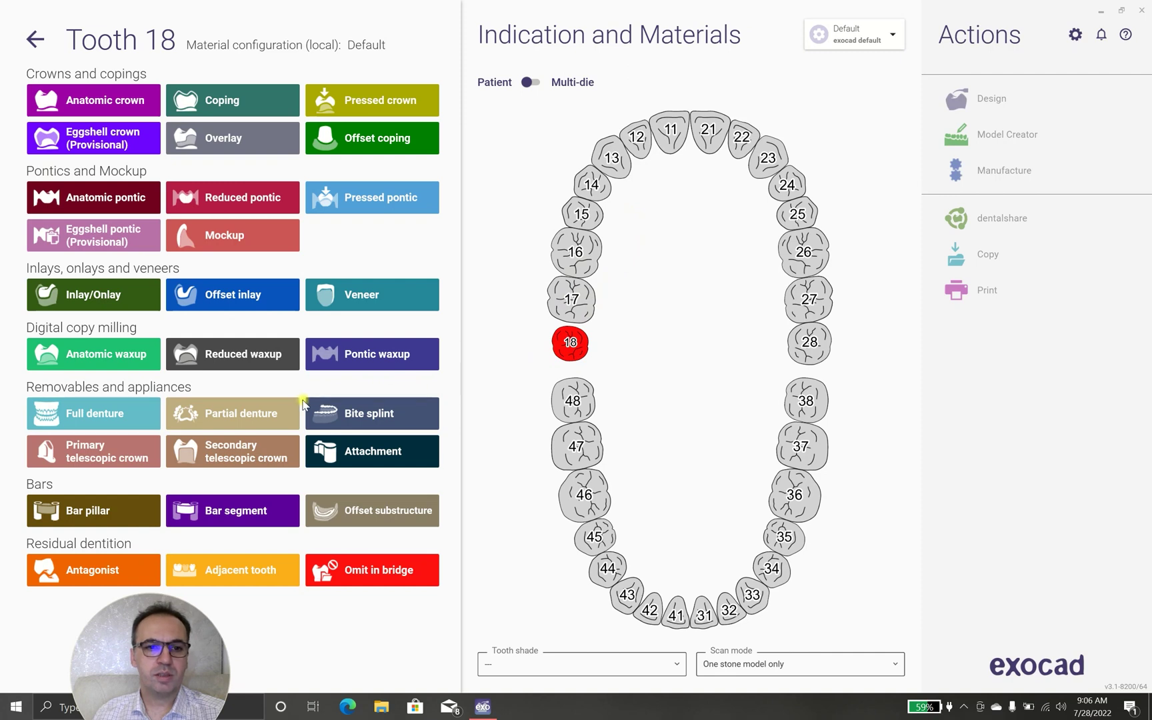
Make tooth 18 a 3D-printed bite splint with 0.6 mm minimal thickness.
{"action": "left_click", "coordinate": [369, 417]}
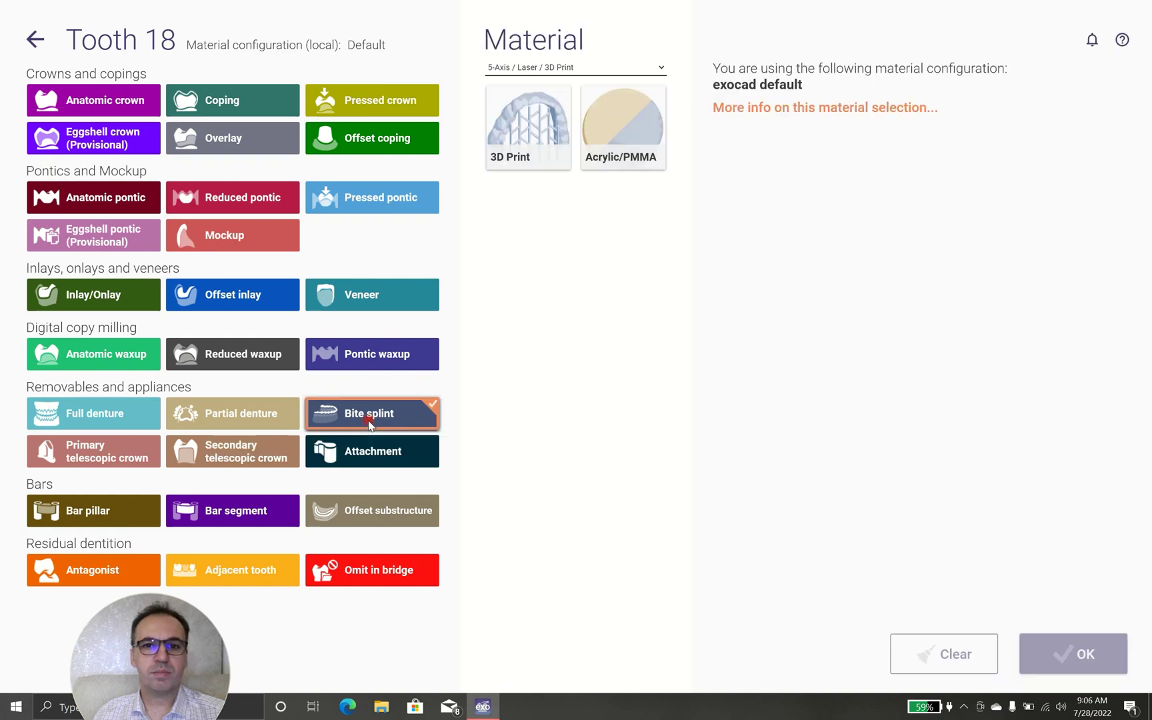
{"action": "left_click", "coordinate": [537, 131]}
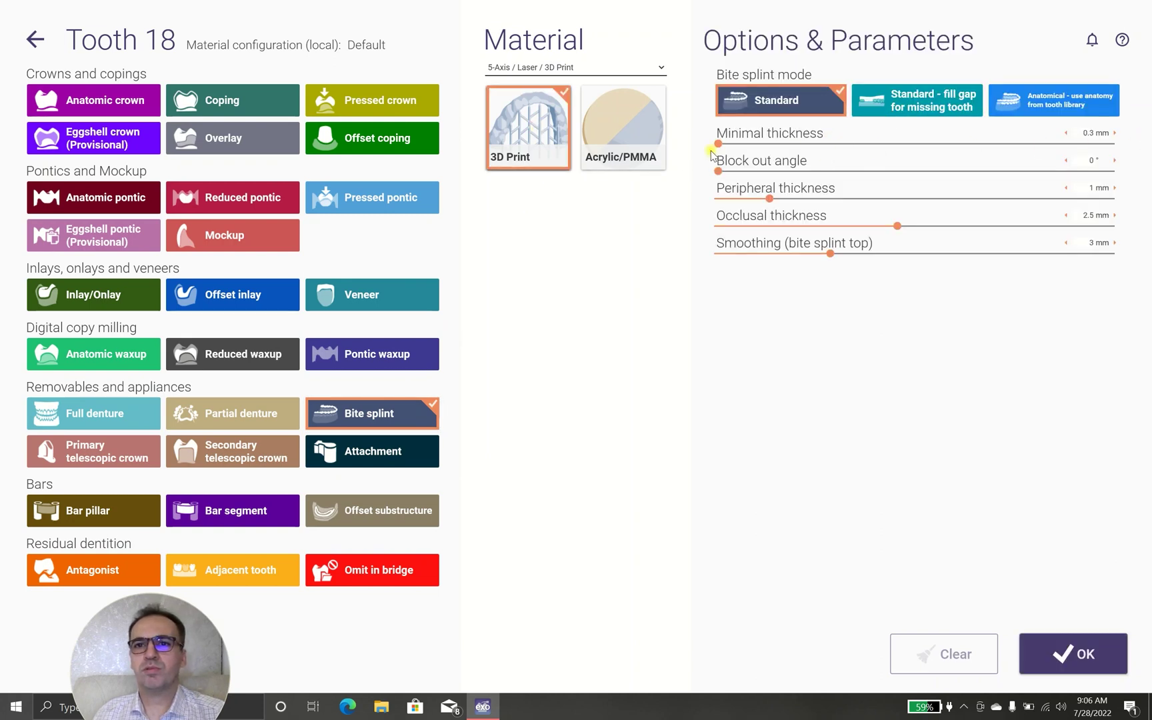
{"action": "left_click_drag", "start_coordinate": [720, 145], "coordinate": [887, 145]}
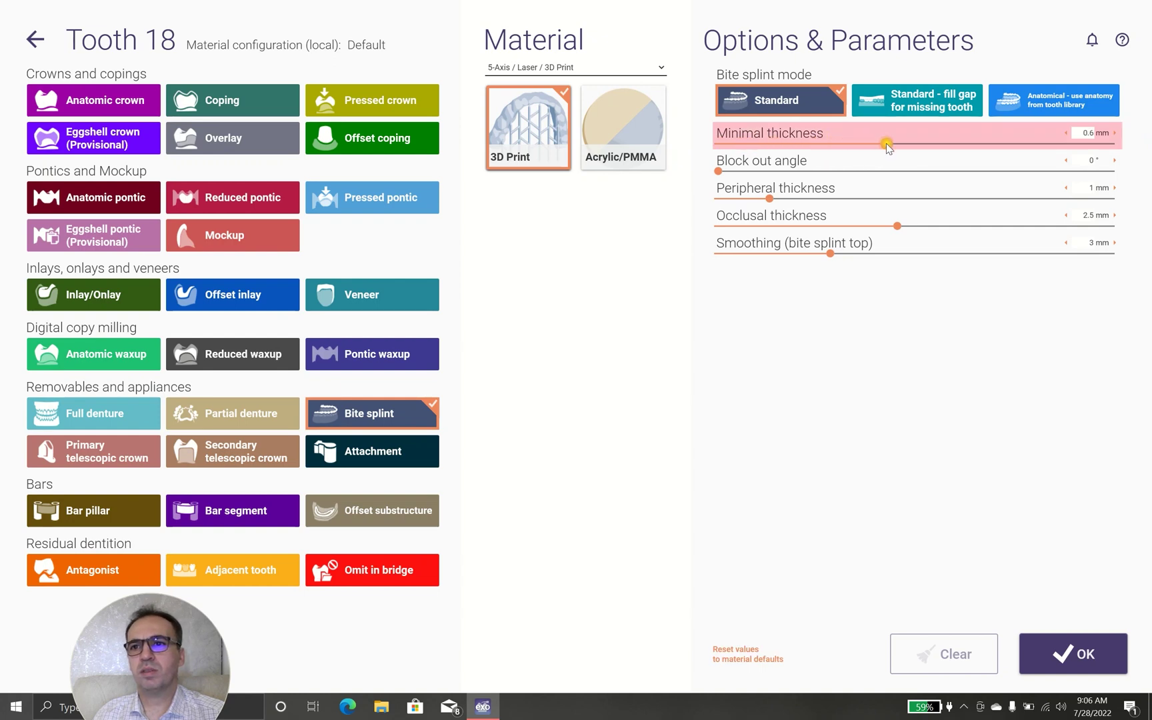
{"action": "left_click", "coordinate": [1059, 654]}
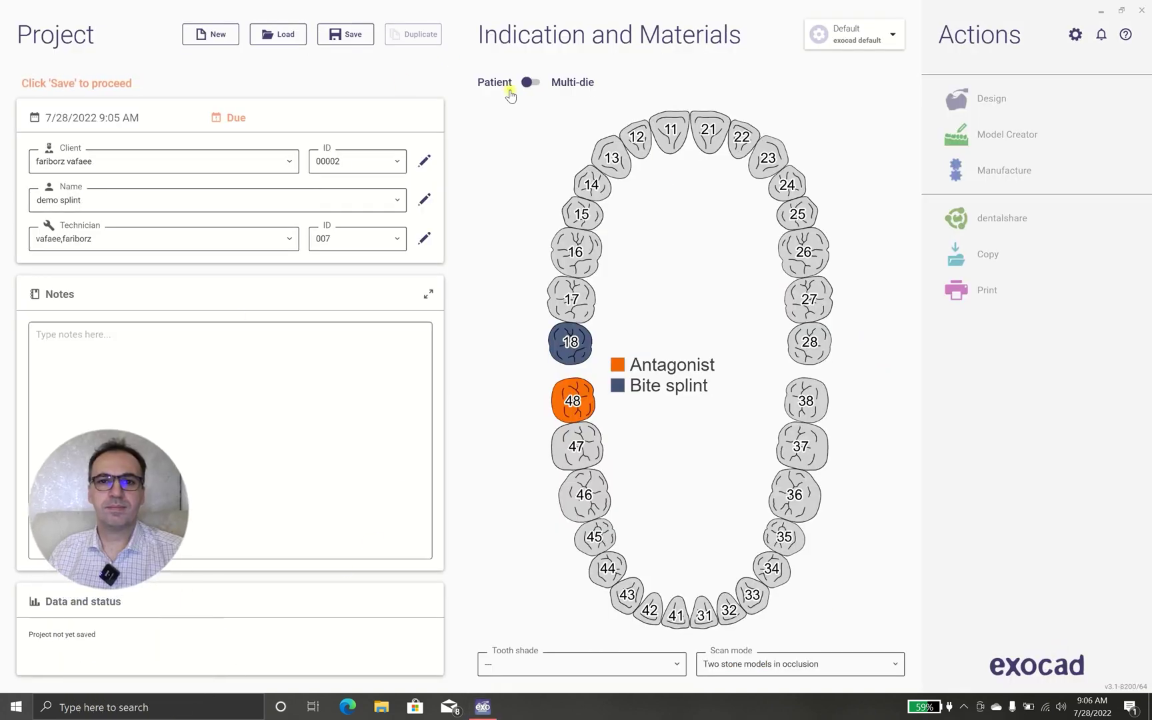
Extend the bite splint up to tooth 27 and remove tooth 18 from it.
{"action": "left_click", "coordinate": [814, 290]}
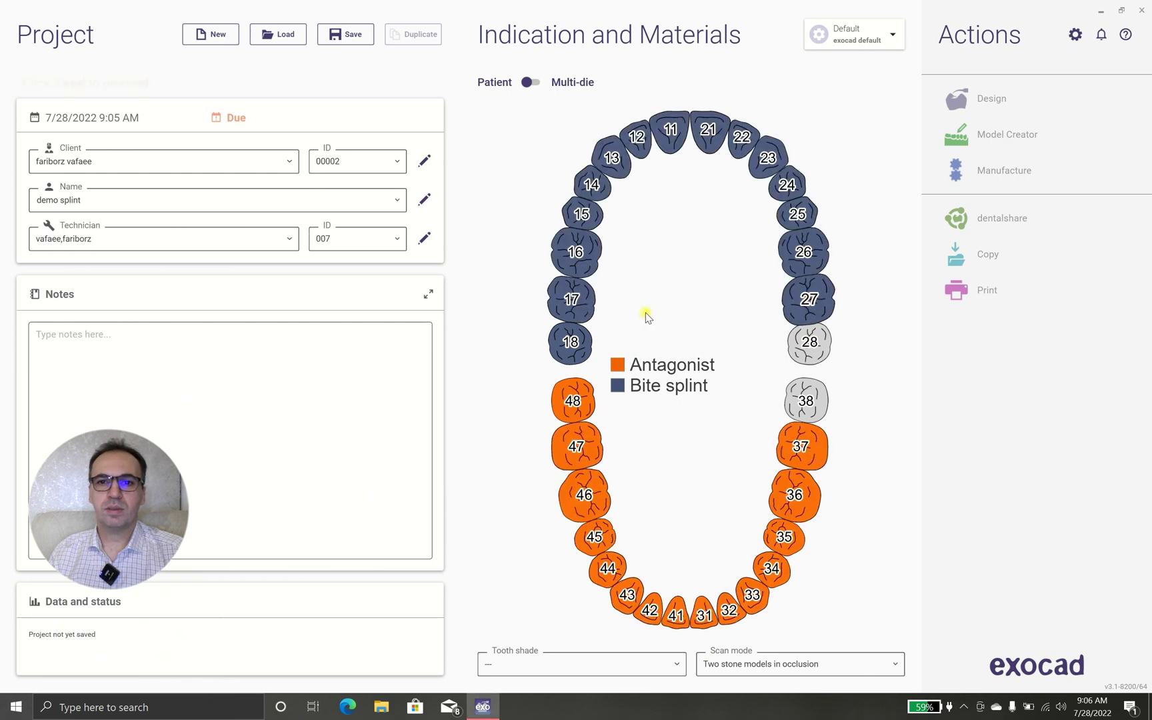
{"action": "left_click", "coordinate": [571, 341]}
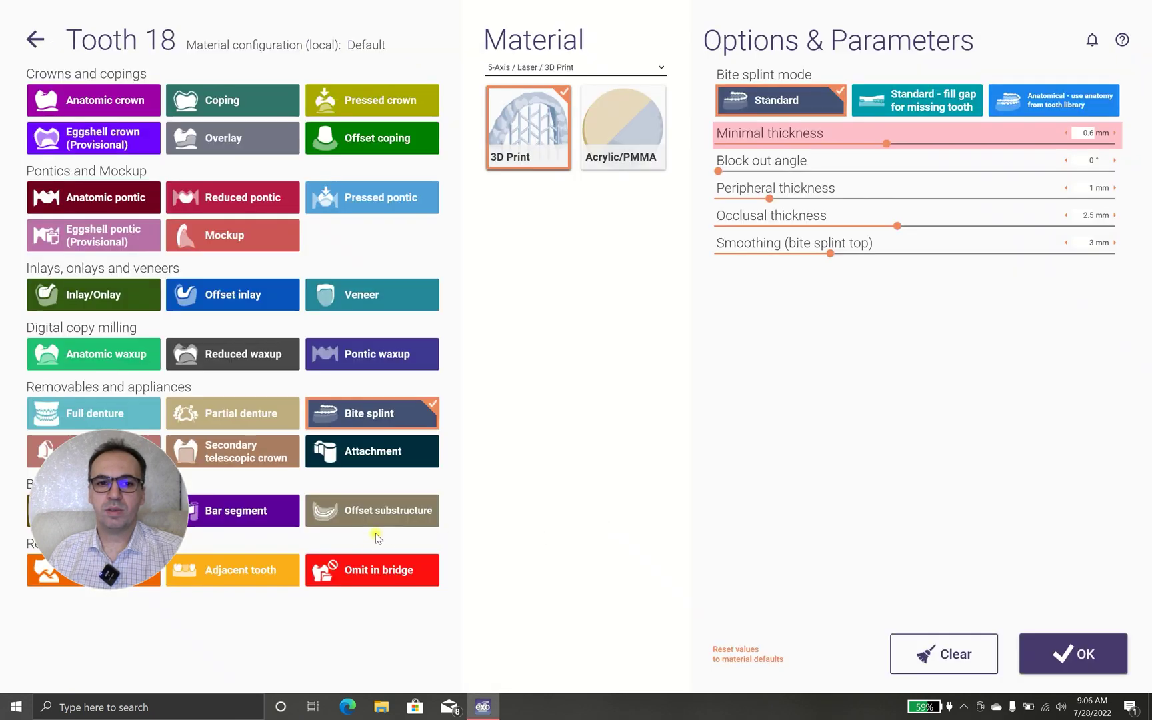
{"action": "left_click_drag", "start_coordinate": [76, 527], "coordinate": [73, 476]}
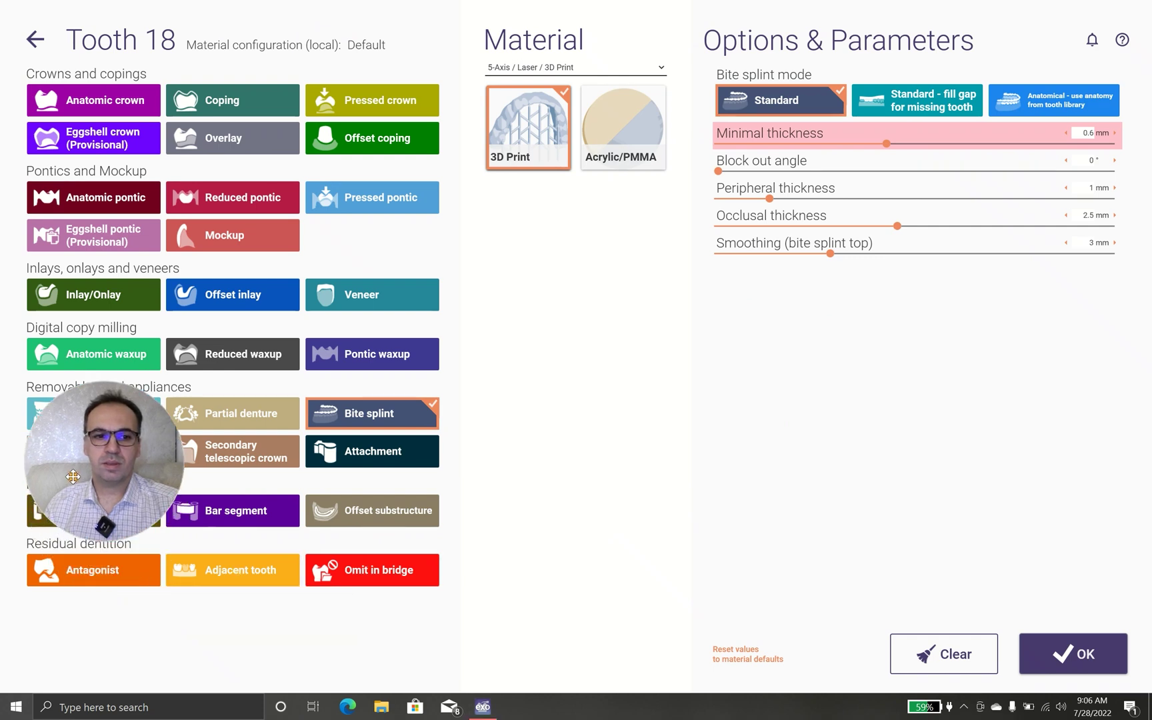
{"action": "left_click", "coordinate": [913, 647]}
{"action": "left_click", "coordinate": [1065, 655]}
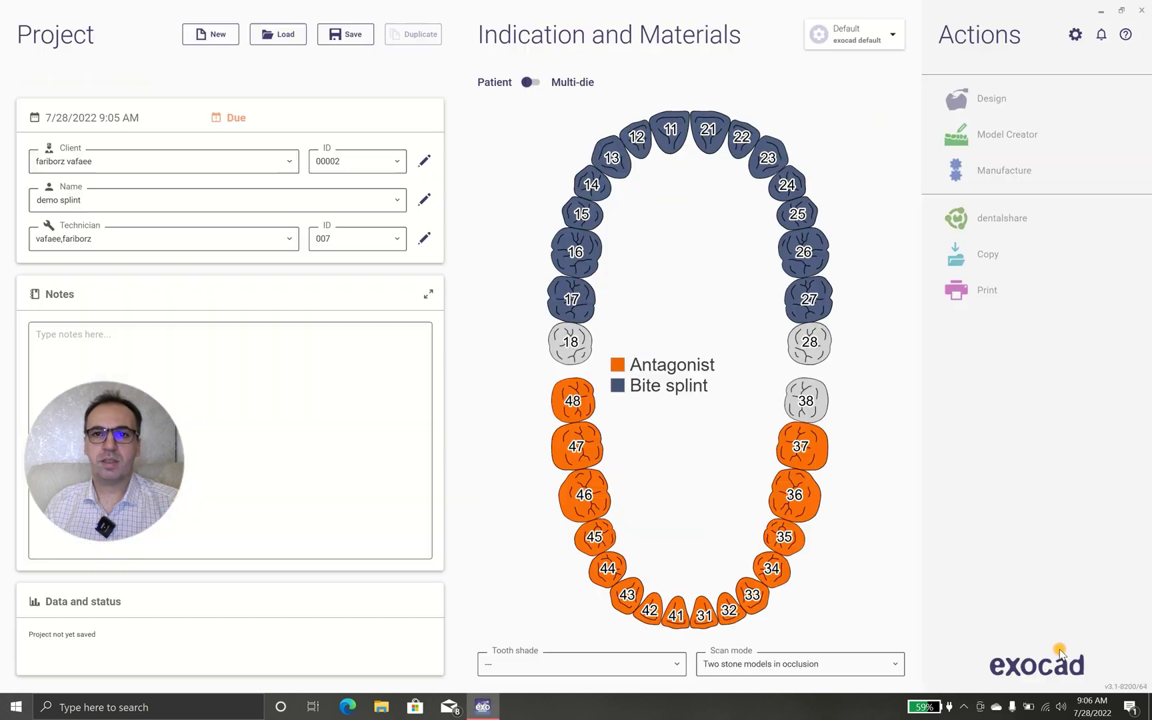
Set the scan mode to Digital impression scan and save the project.
{"action": "left_click", "coordinate": [746, 663]}
{"action": "scroll", "coordinate": [778, 613], "scroll_direction": "down", "scroll_amount": 3}
{"action": "left_click", "coordinate": [773, 611]}
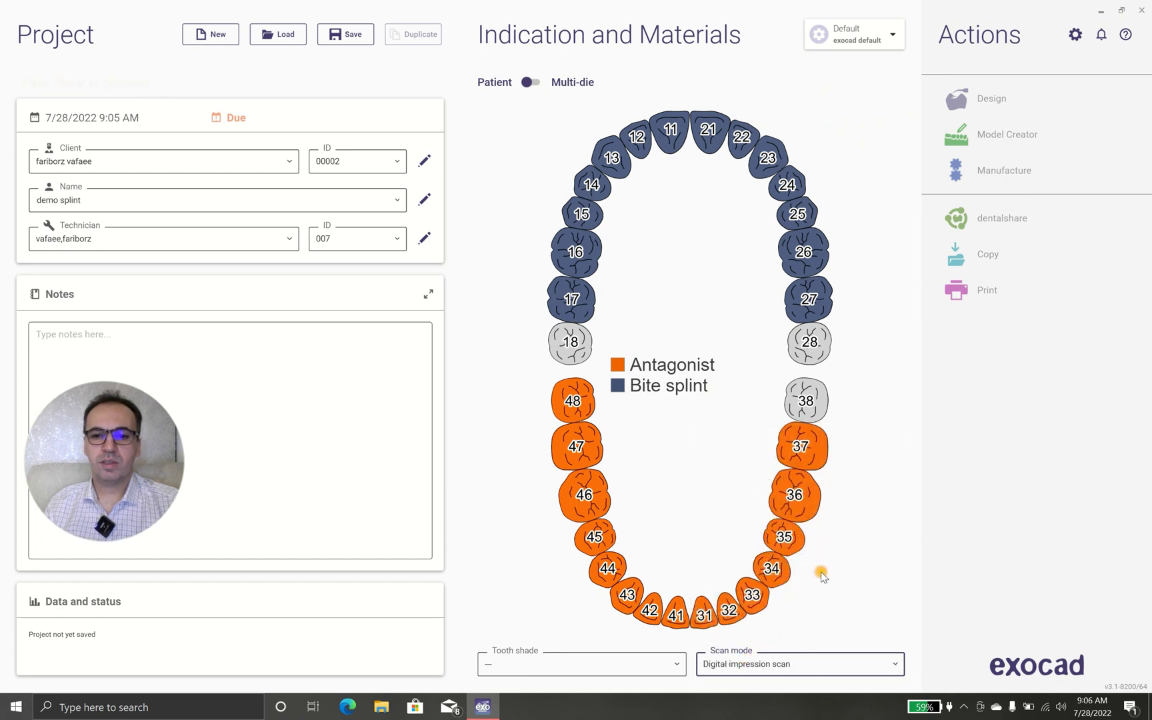
{"action": "left_click", "coordinate": [347, 33]}
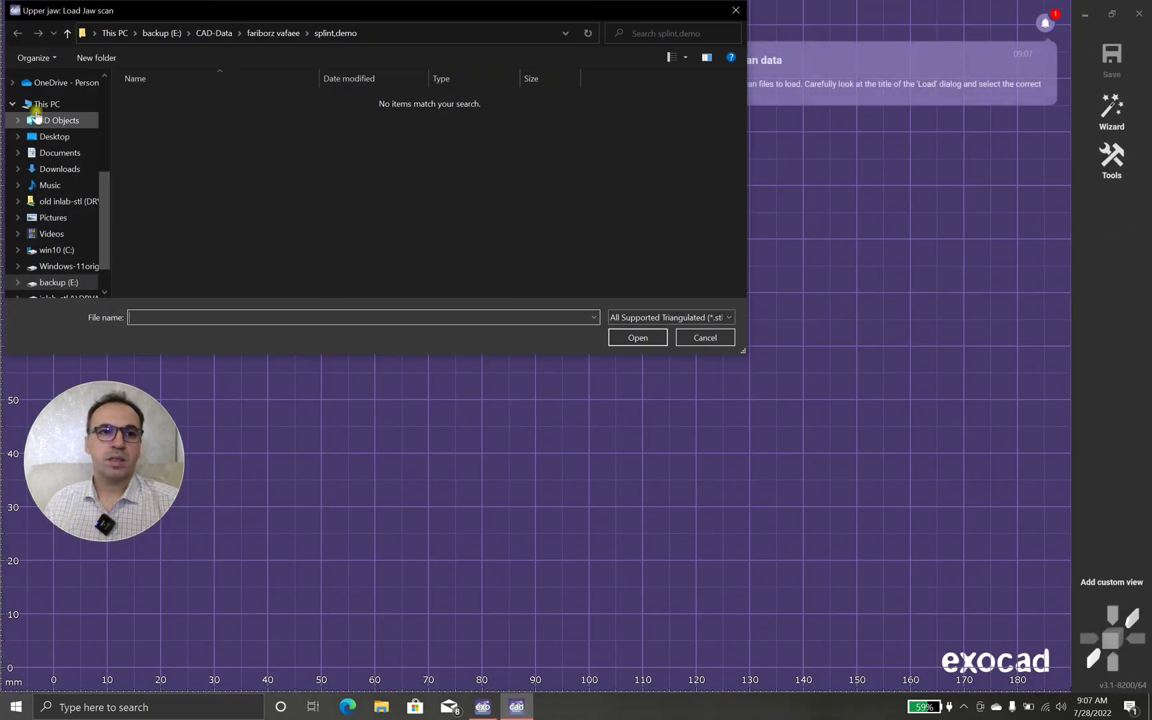
Load UpperJawScan.ply and LowerJawScan.ply from OneDrive > exocad learning > night guard 2.
{"action": "left_click", "coordinate": [41, 85]}
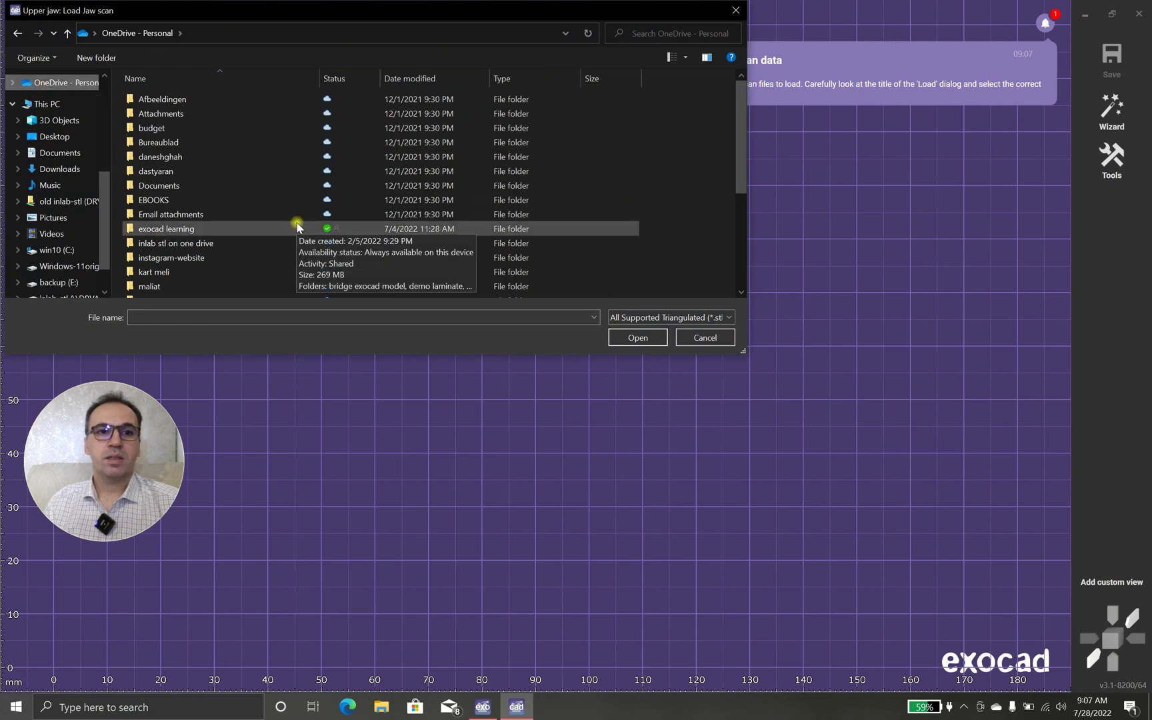
{"action": "double_click", "coordinate": [215, 227]}
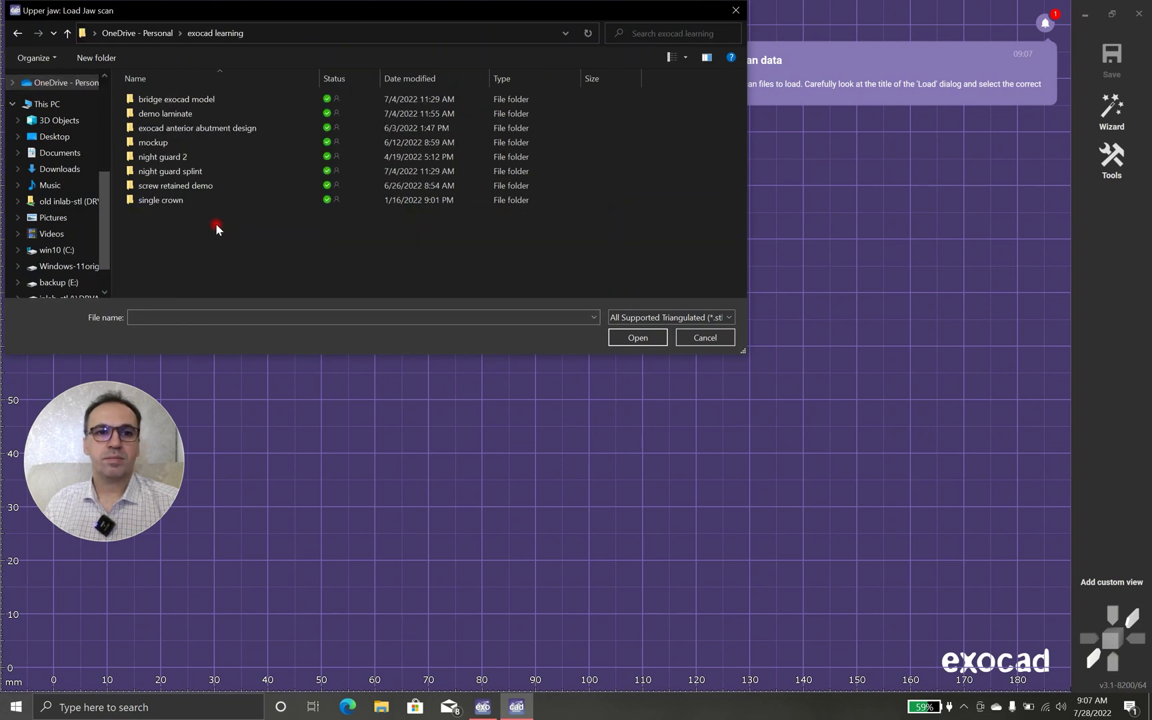
{"action": "double_click", "coordinate": [219, 159]}
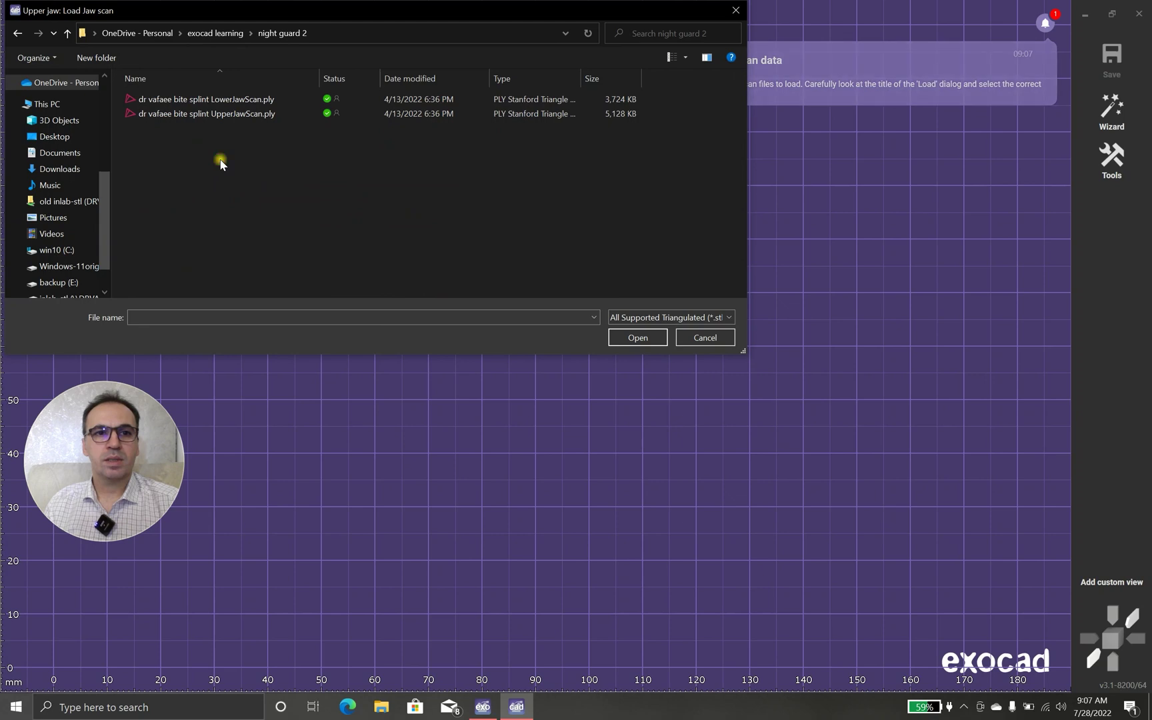
{"action": "double_click", "coordinate": [164, 114]}
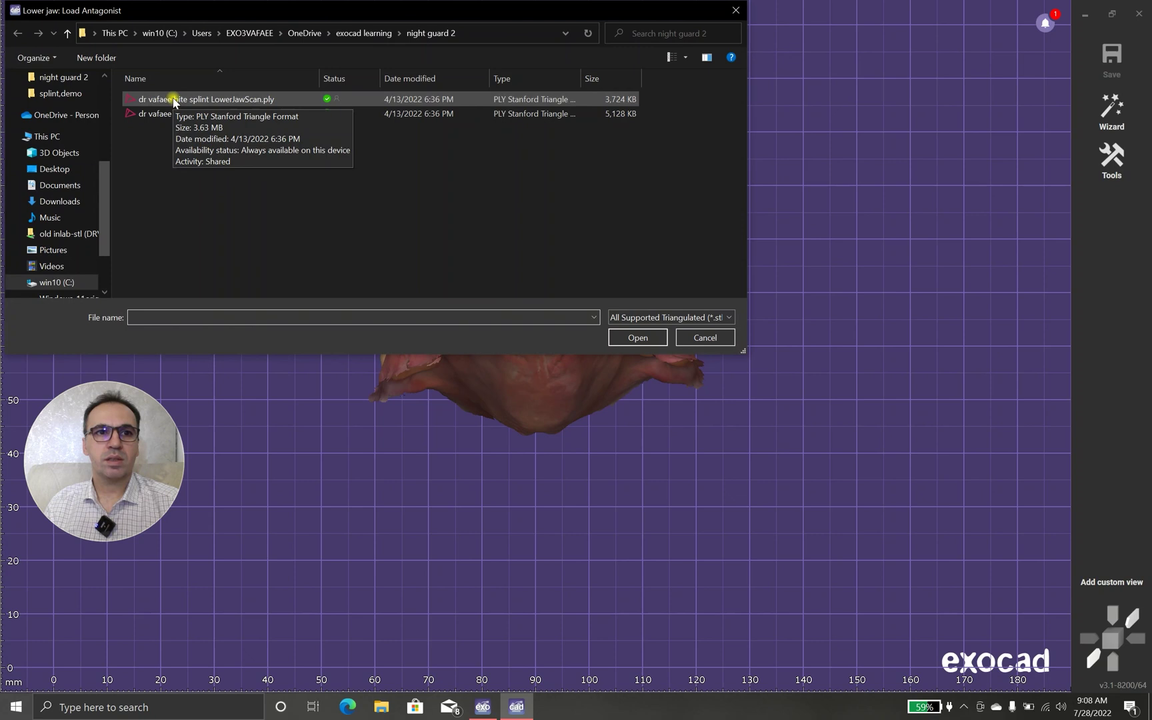
{"action": "double_click", "coordinate": [173, 100]}
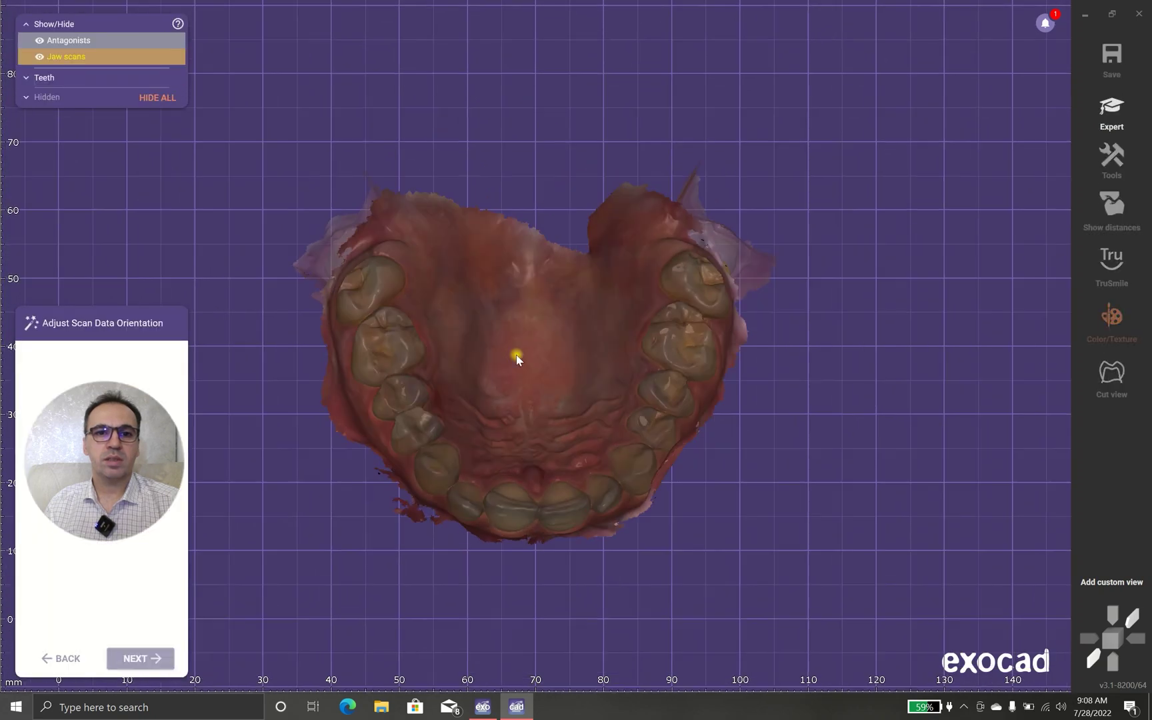
Rotate the upper jaw scan to its occlusal view and confirm the orientation.
{"action": "left_click_drag", "start_coordinate": [96, 476], "coordinate": [101, 245]}
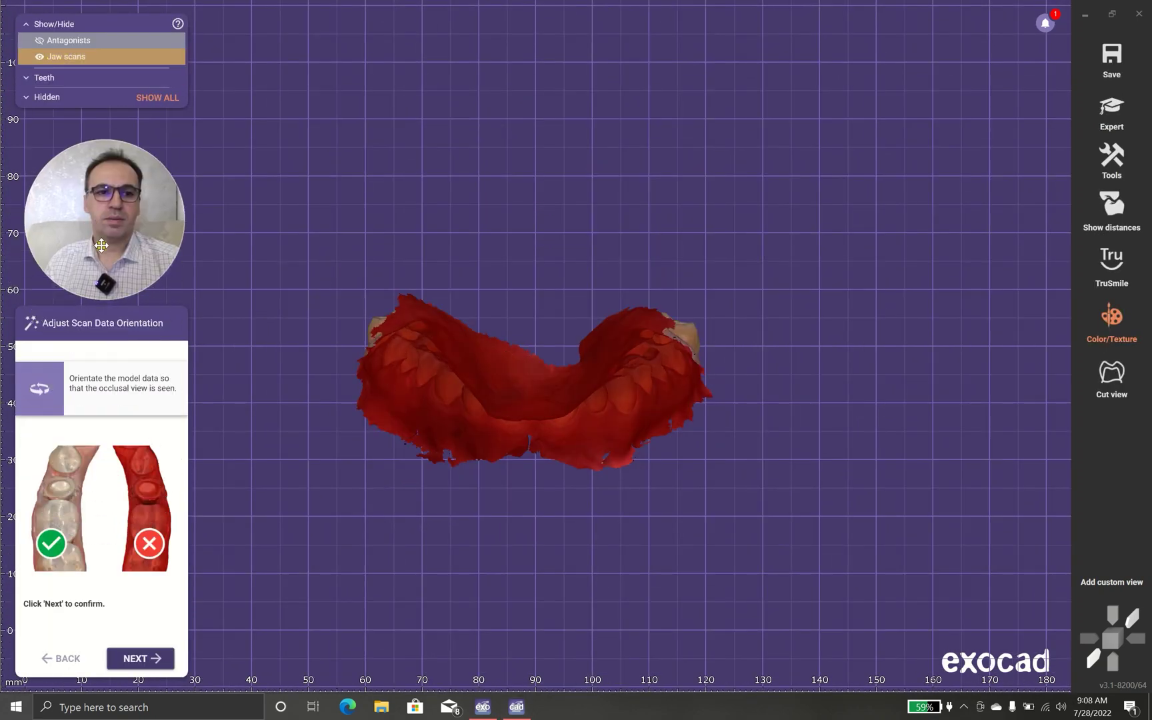
{"action": "left_click_drag", "start_coordinate": [101, 300], "coordinate": [1054, 581]}
{"action": "right_click_drag", "start_coordinate": [539, 337], "coordinate": [552, 471]}
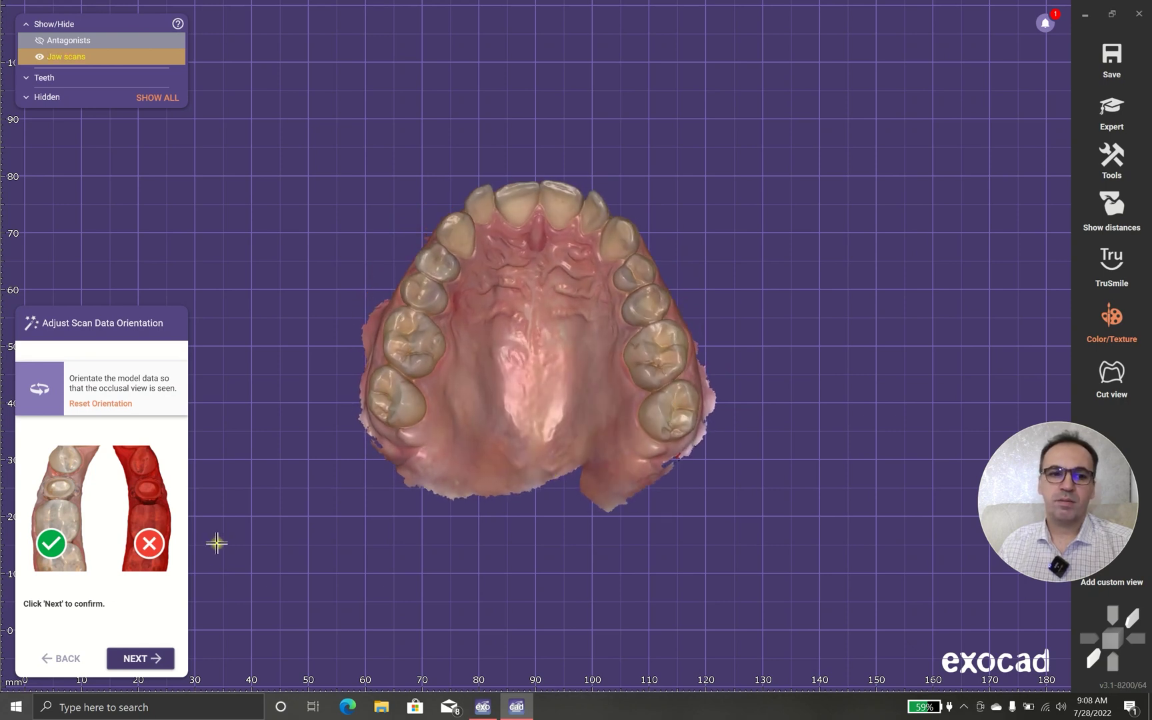
{"action": "left_click", "coordinate": [147, 656]}
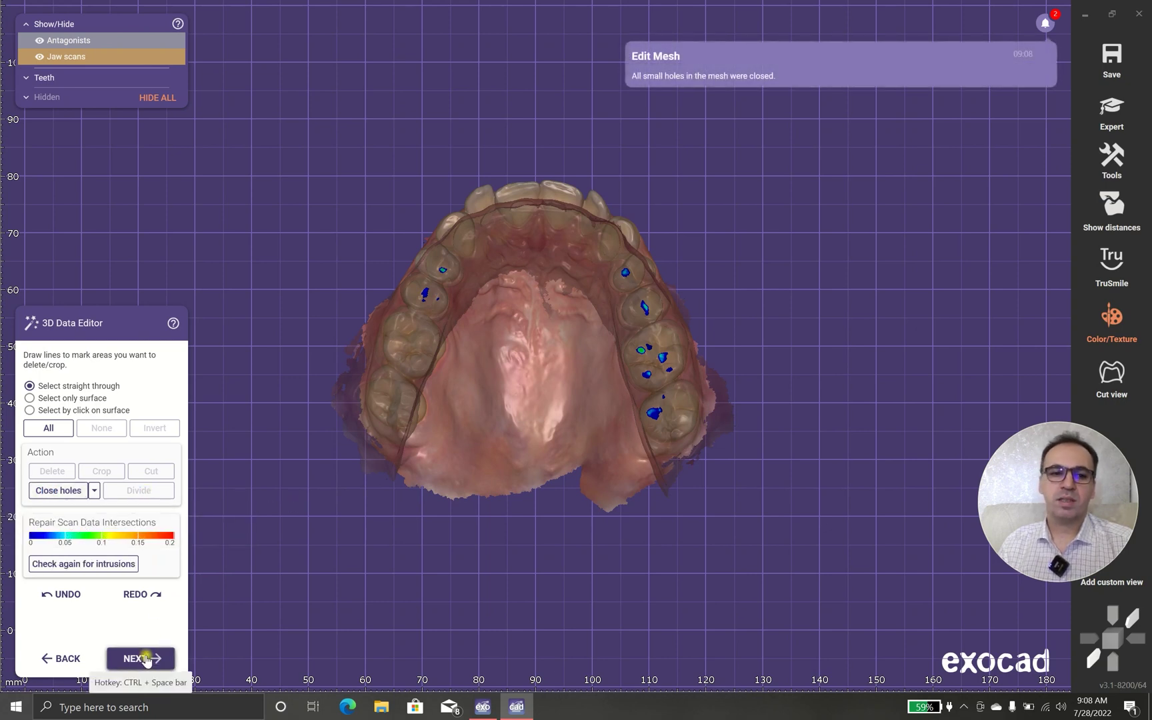
Cut away intrusions, undo it, then continue without modifying the scan data.
{"action": "left_click", "coordinate": [146, 658]}
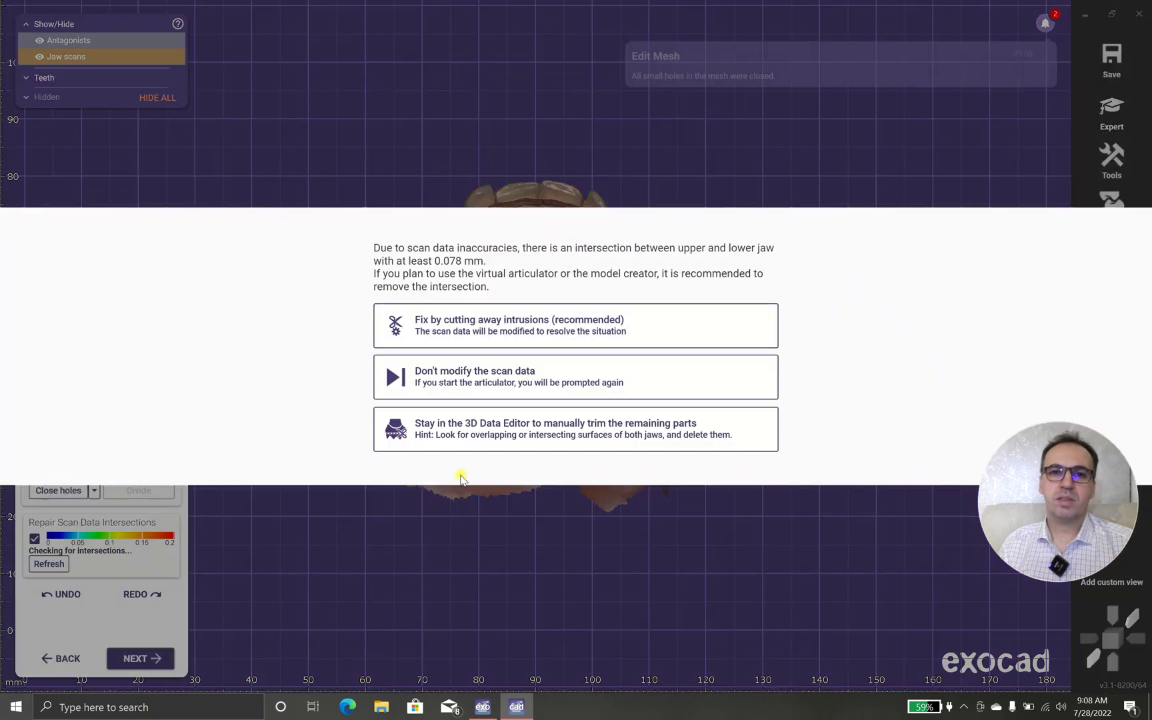
{"action": "left_click", "coordinate": [465, 323]}
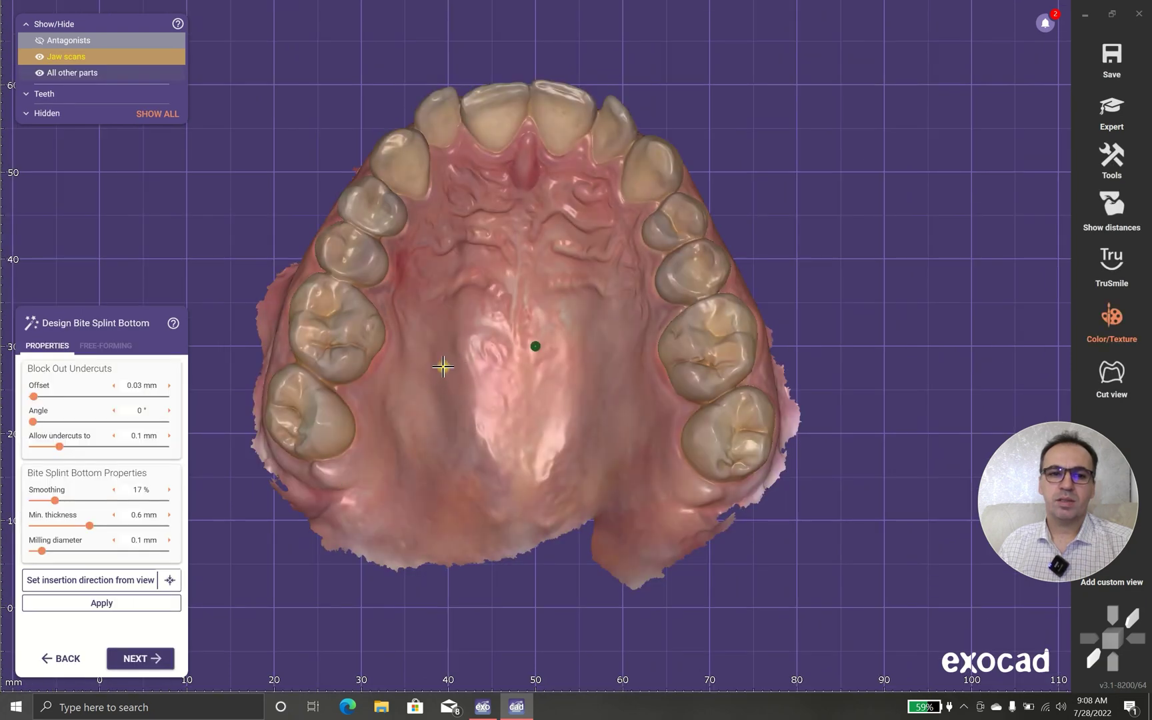
{"action": "left_click", "coordinate": [73, 658]}
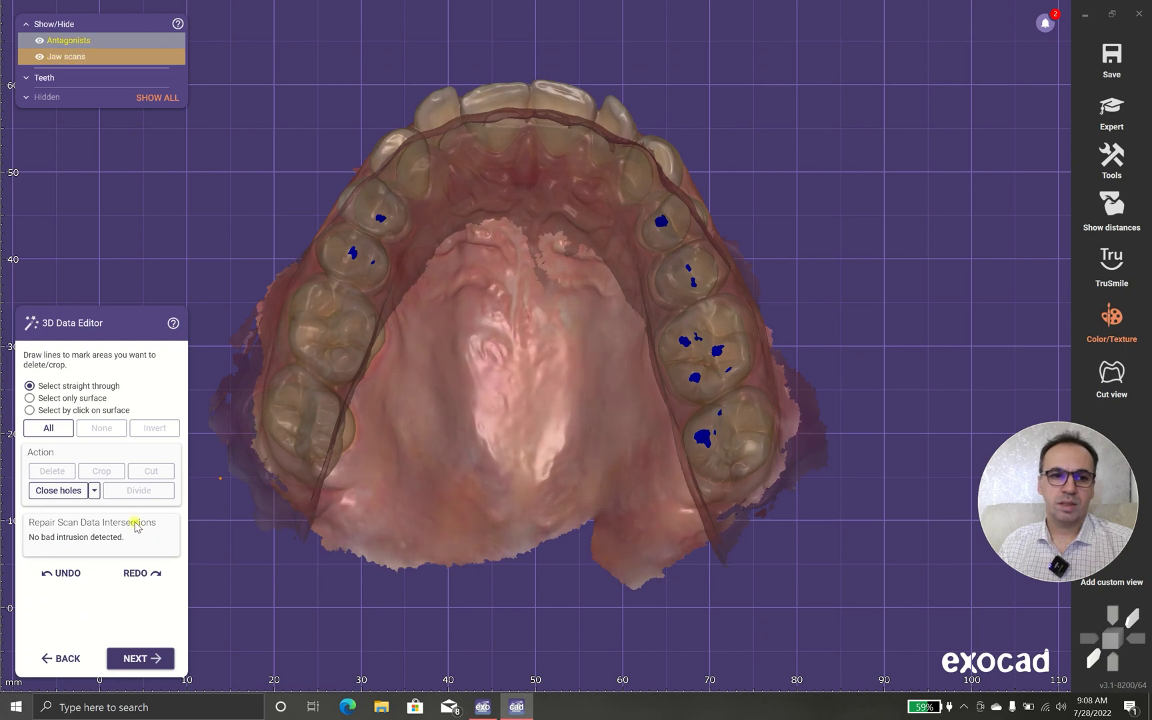
{"action": "left_click", "coordinate": [70, 576]}
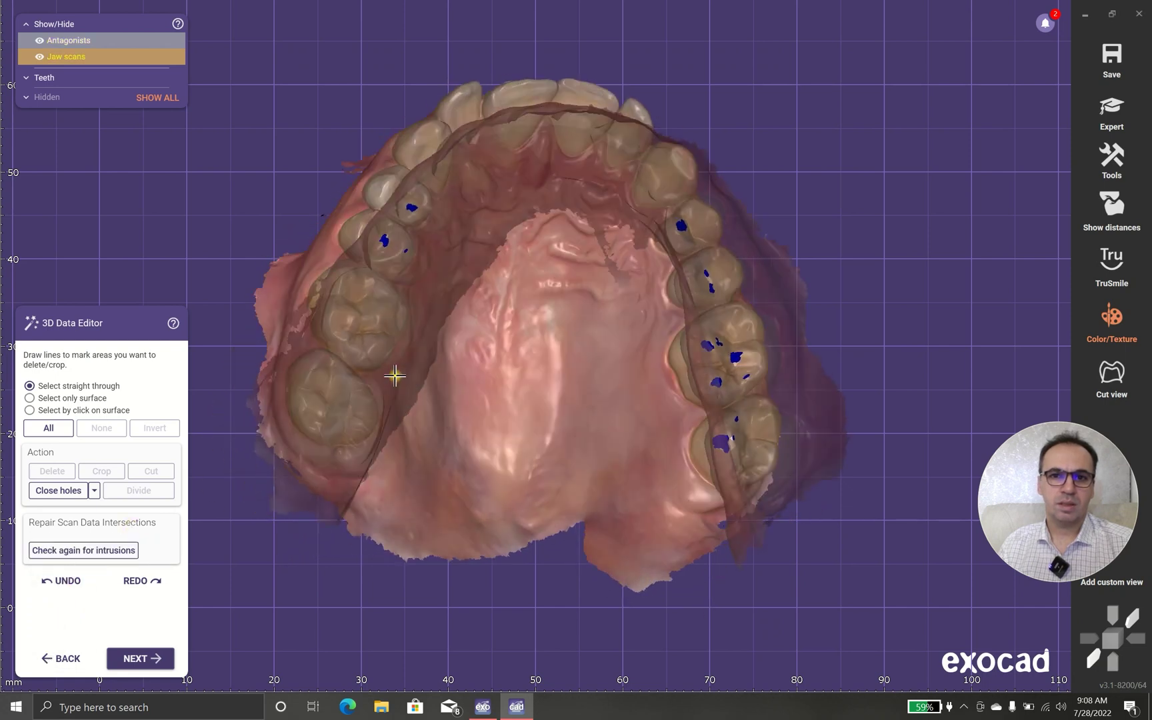
{"action": "left_click", "coordinate": [140, 658]}
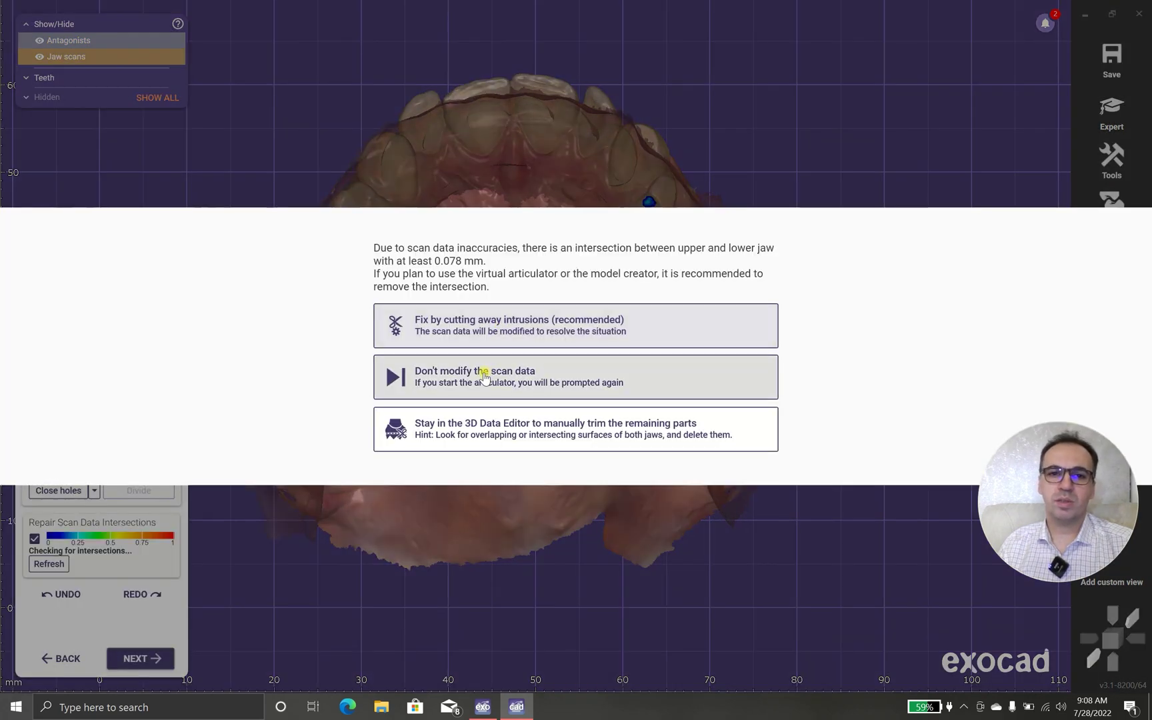
{"action": "left_click", "coordinate": [485, 377]}
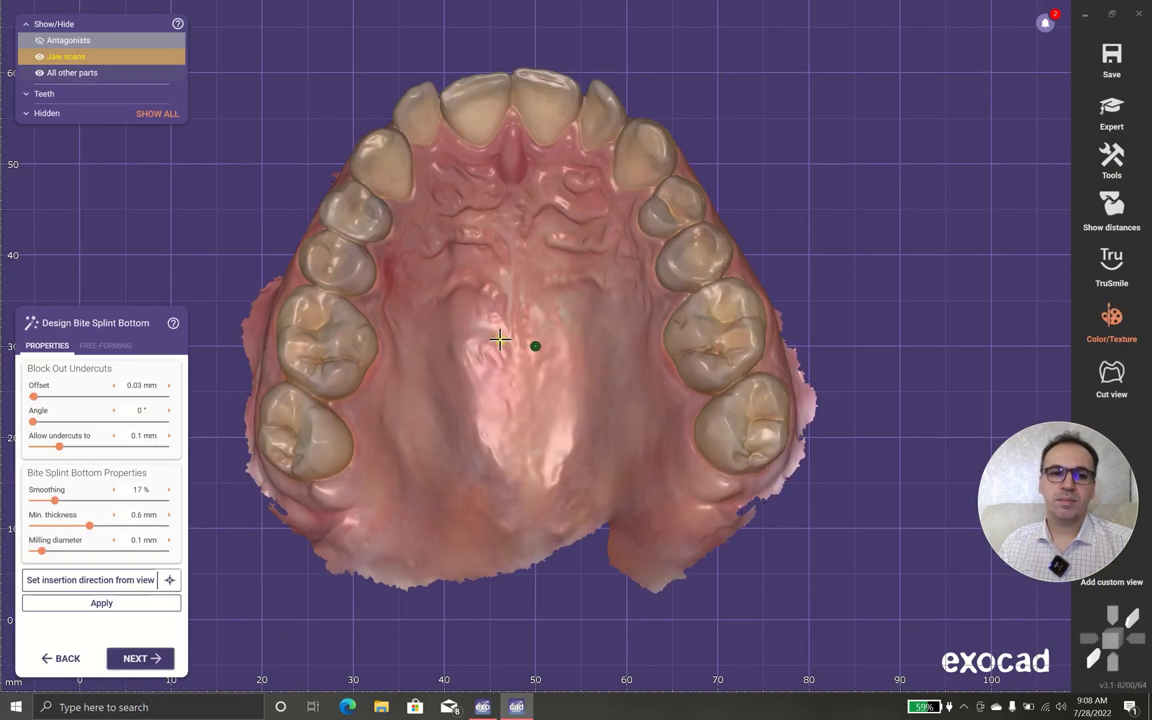
Set the insertion direction from the occlusal view and calculate the bite splint bottom.
{"action": "right_click_drag", "start_coordinate": [504, 373], "coordinate": [509, 362]}
{"action": "scroll", "coordinate": [507, 363], "scroll_direction": "down", "scroll_amount": 2}
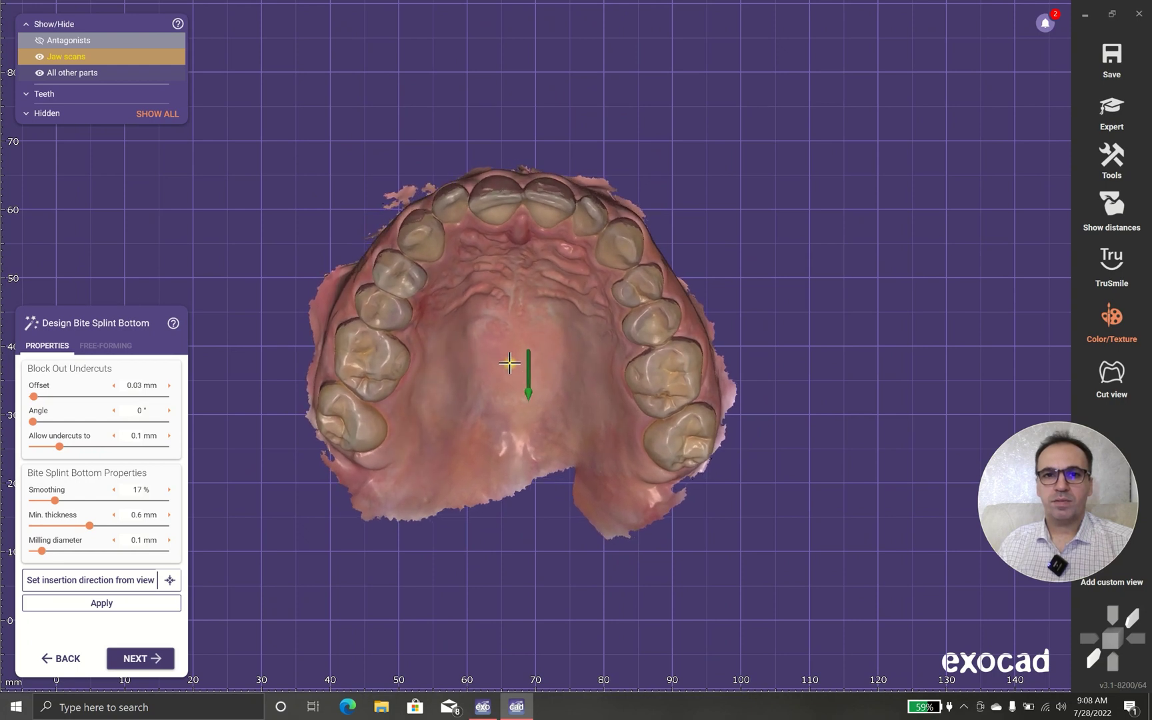
{"action": "left_click", "coordinate": [119, 579]}
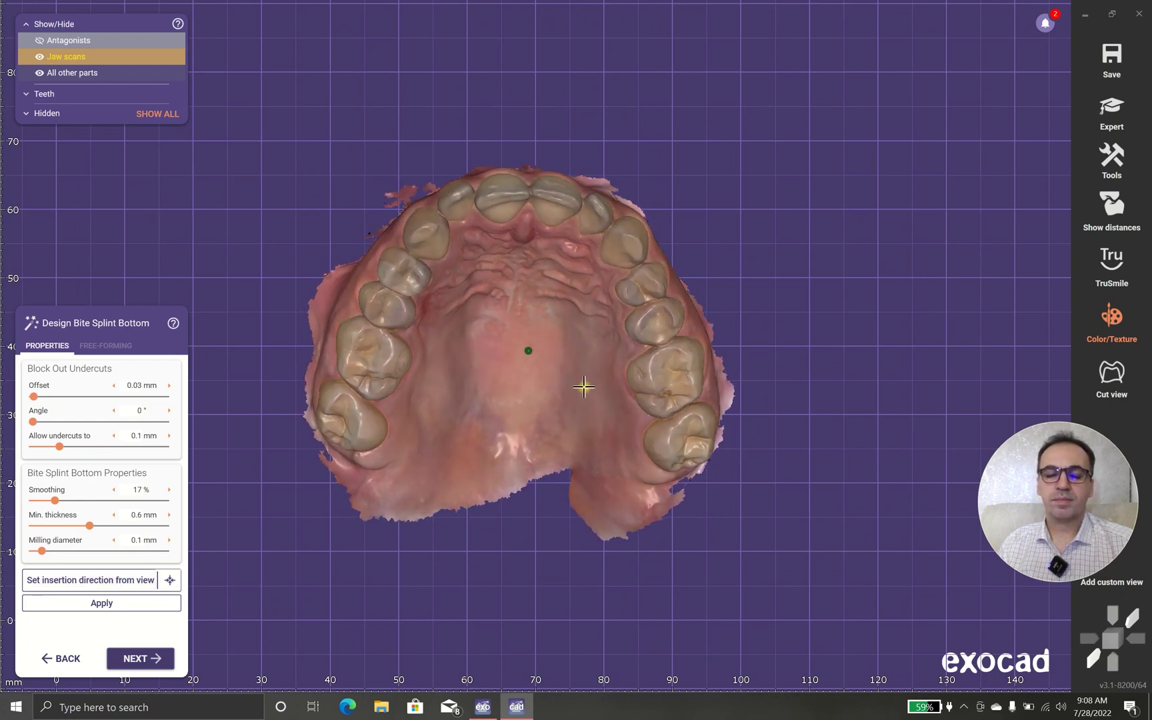
{"action": "right_click_drag", "start_coordinate": [489, 360], "coordinate": [487, 366]}
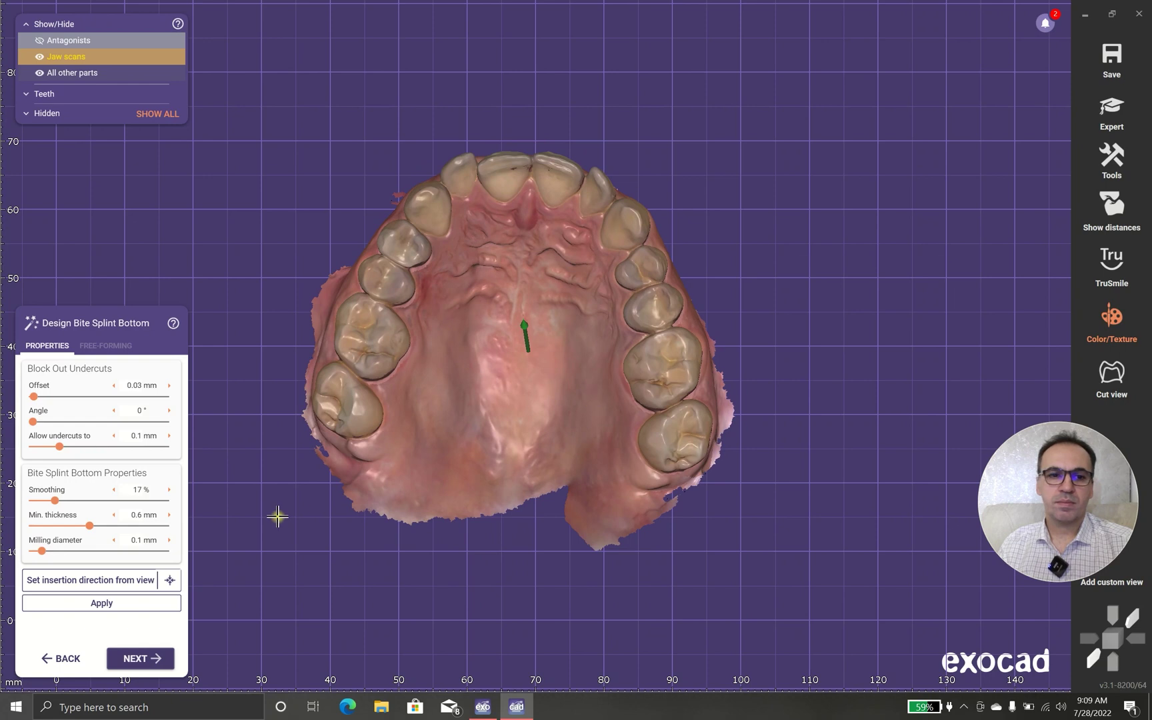
{"action": "left_click", "coordinate": [100, 603]}
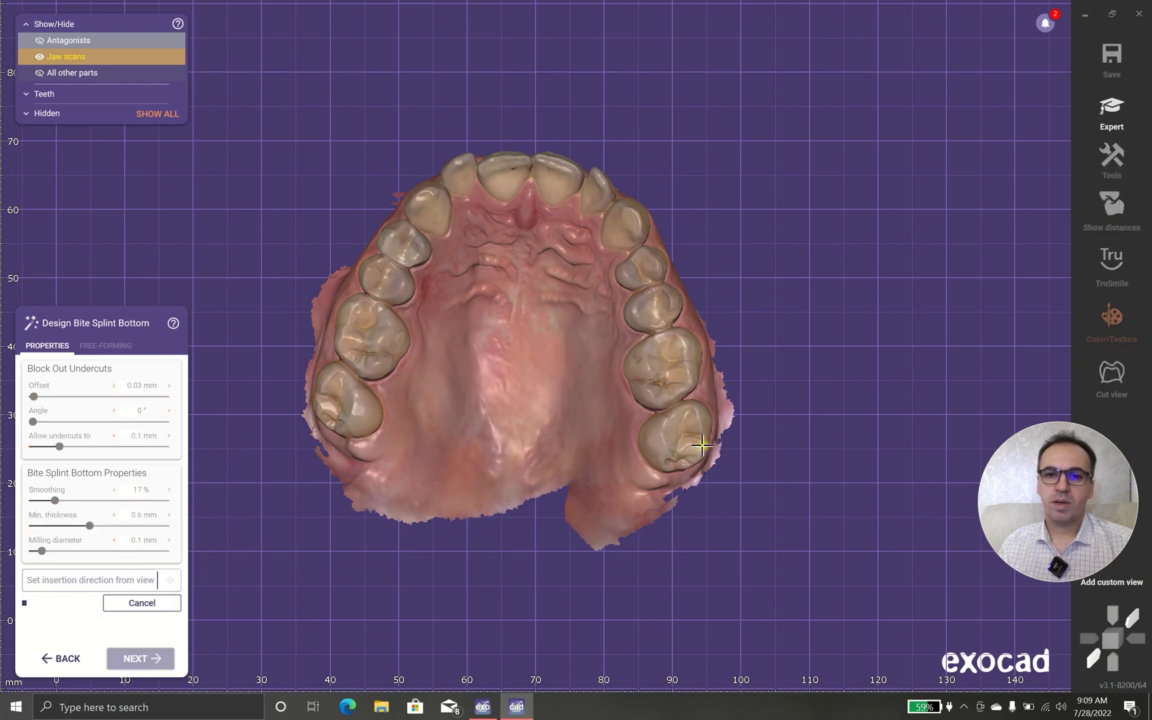
{"action": "right_click_drag", "start_coordinate": [683, 468], "coordinate": [618, 411]}
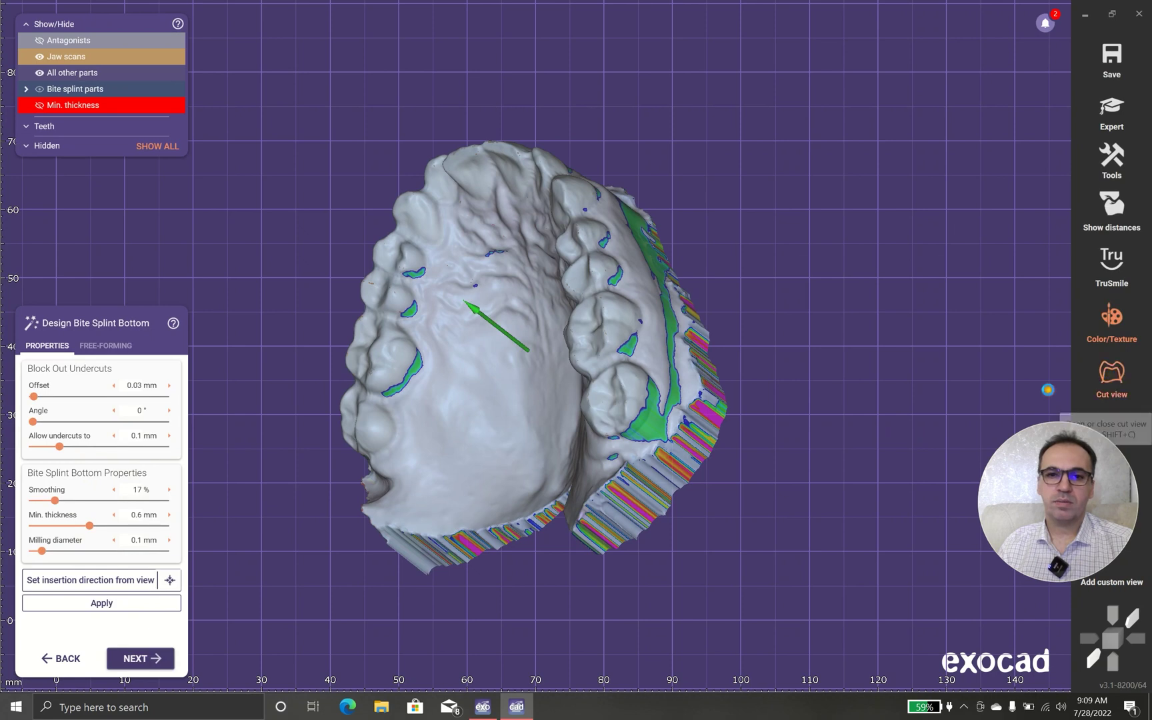
Place a cut view cross-section through a posterior tooth to inspect the splint bottom.
{"action": "left_click", "coordinate": [1048, 389]}
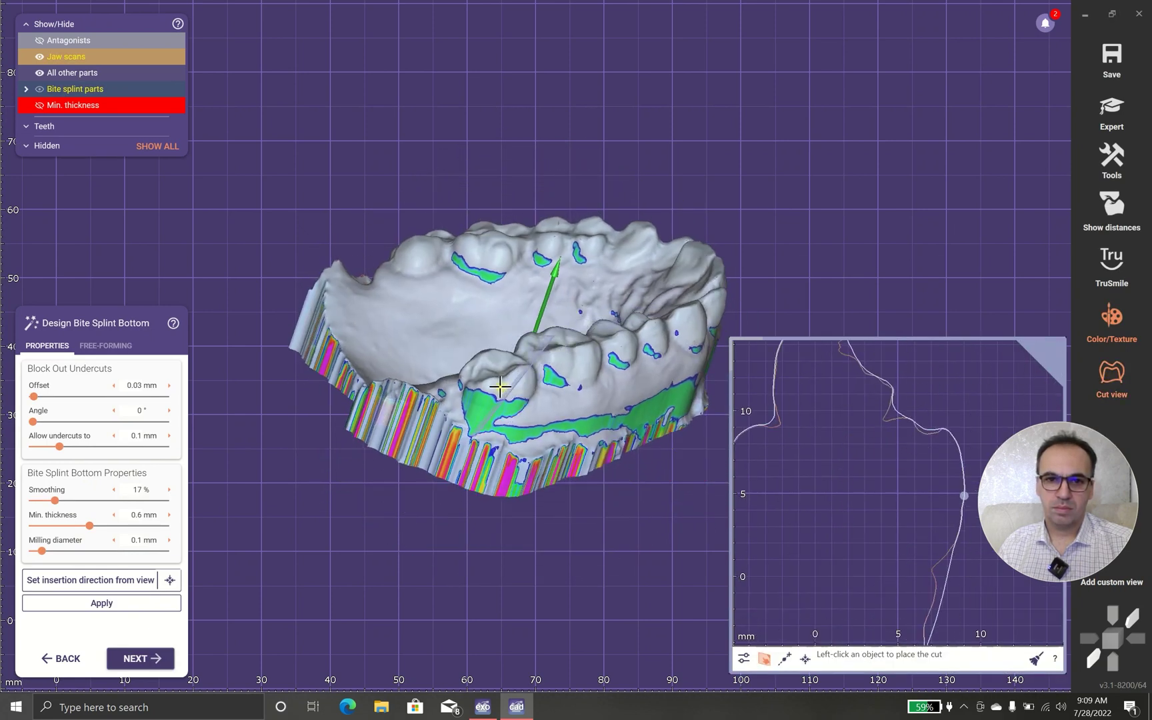
{"action": "left_click", "coordinate": [499, 386]}
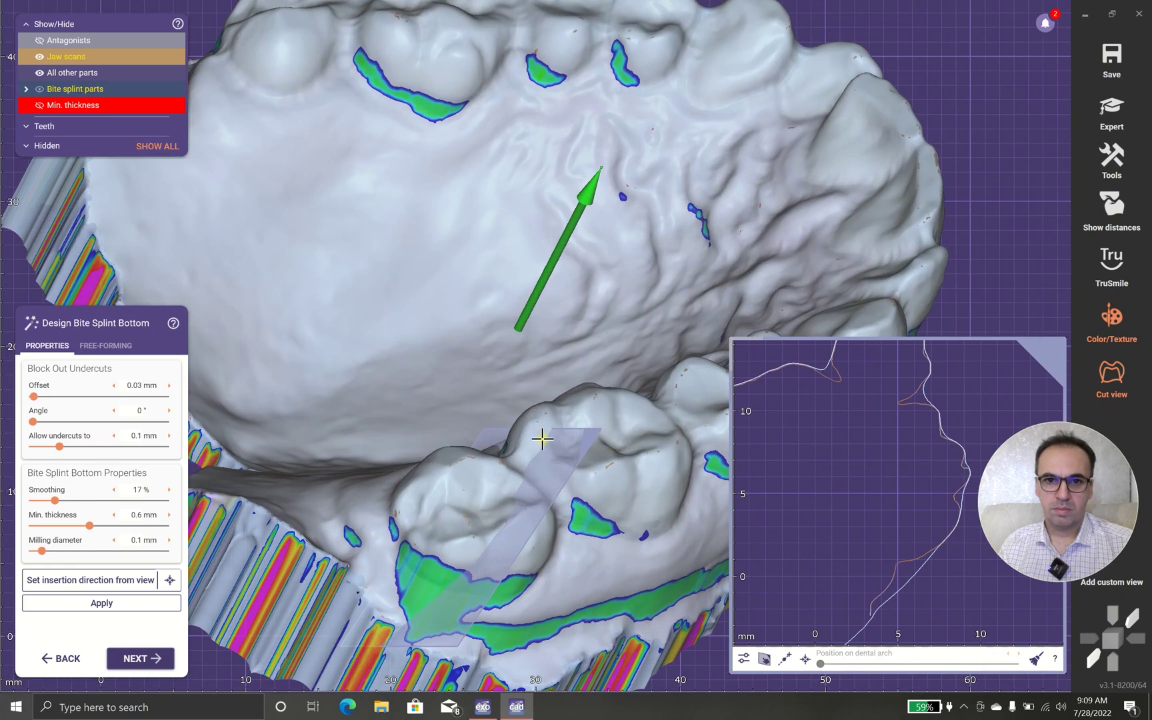